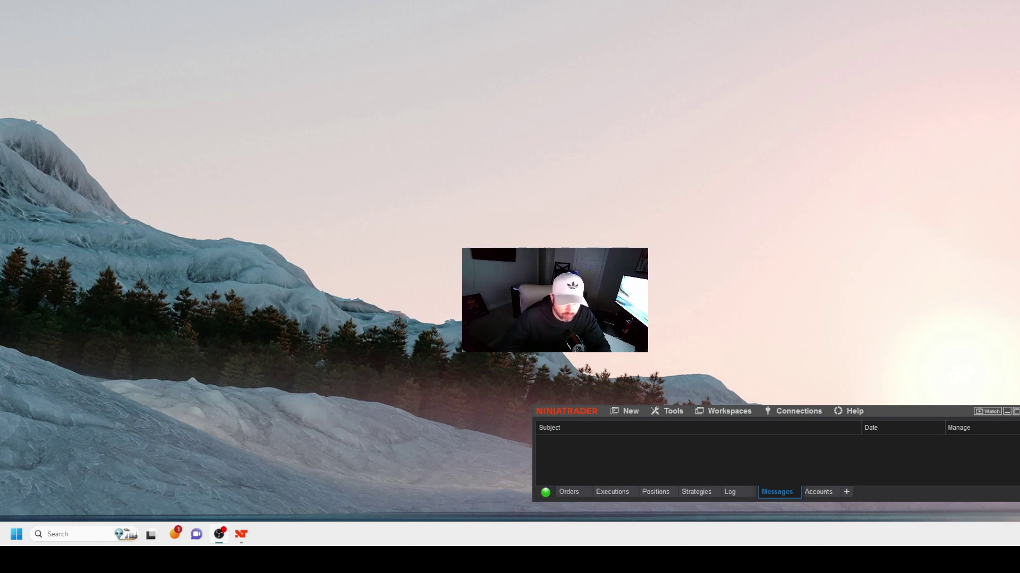
Create a new ES 03-24 daily candlestick chart using the Clean template
click(632, 412)
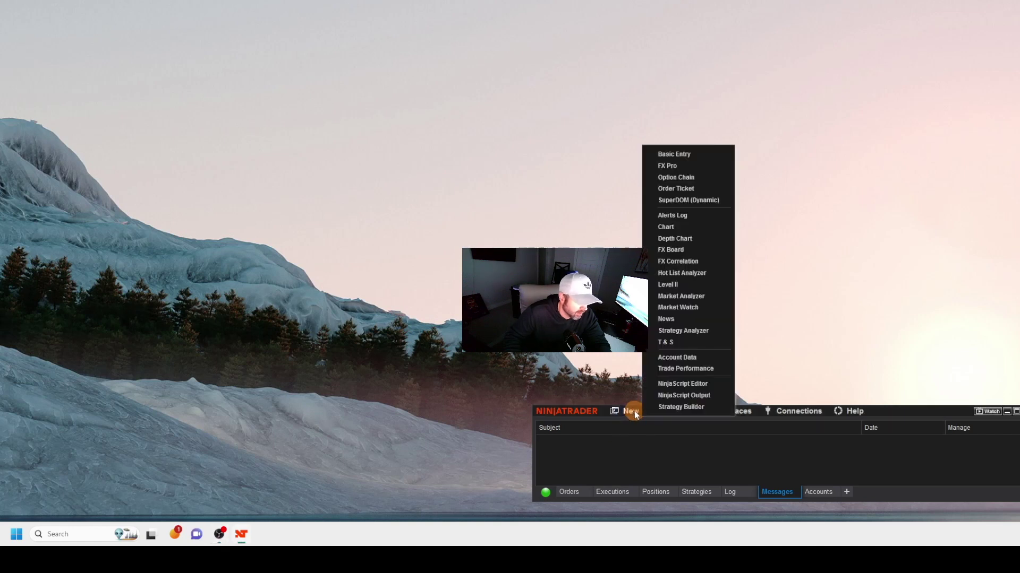
click(667, 228)
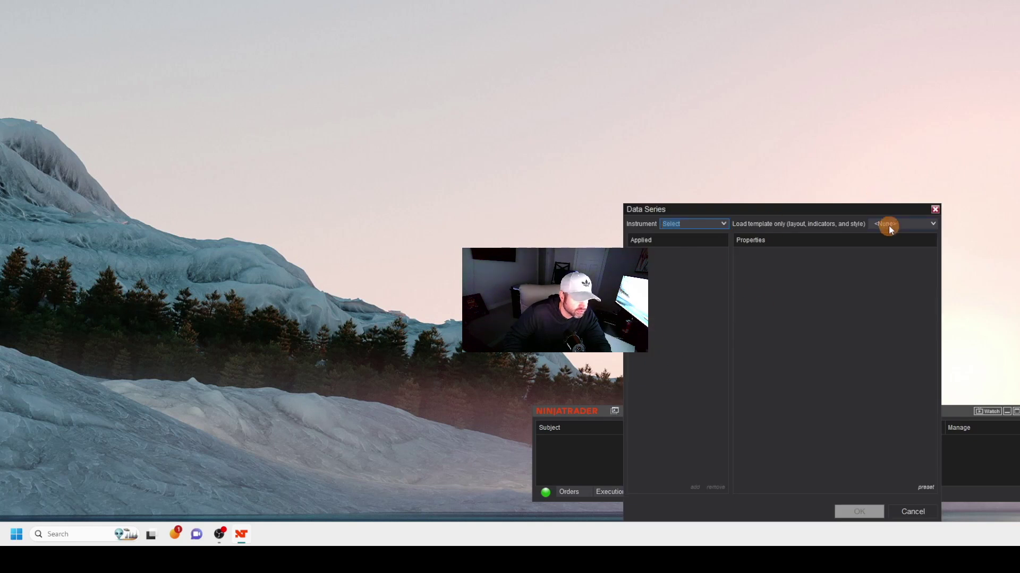
click(724, 227)
click(684, 235)
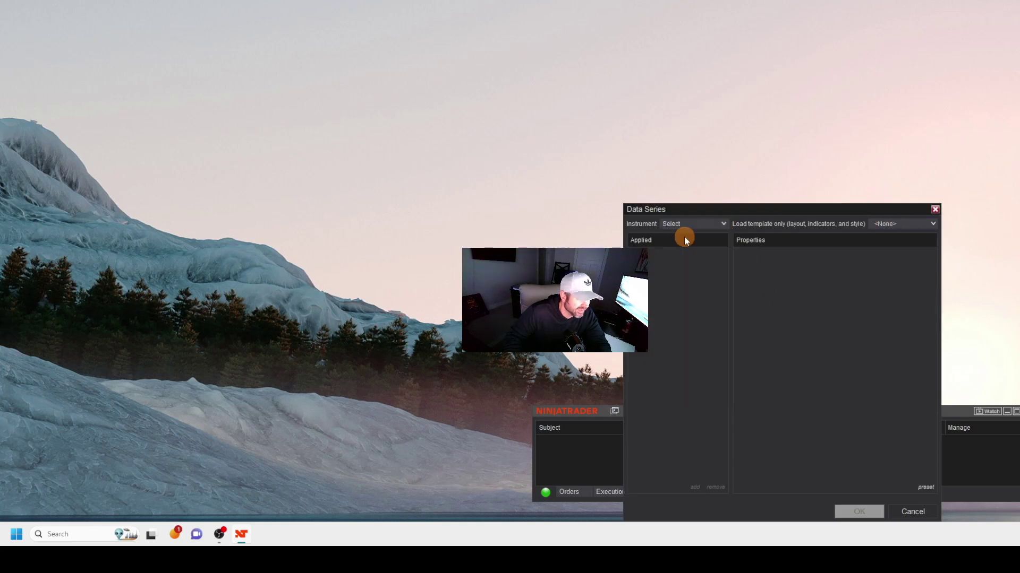
click(933, 225)
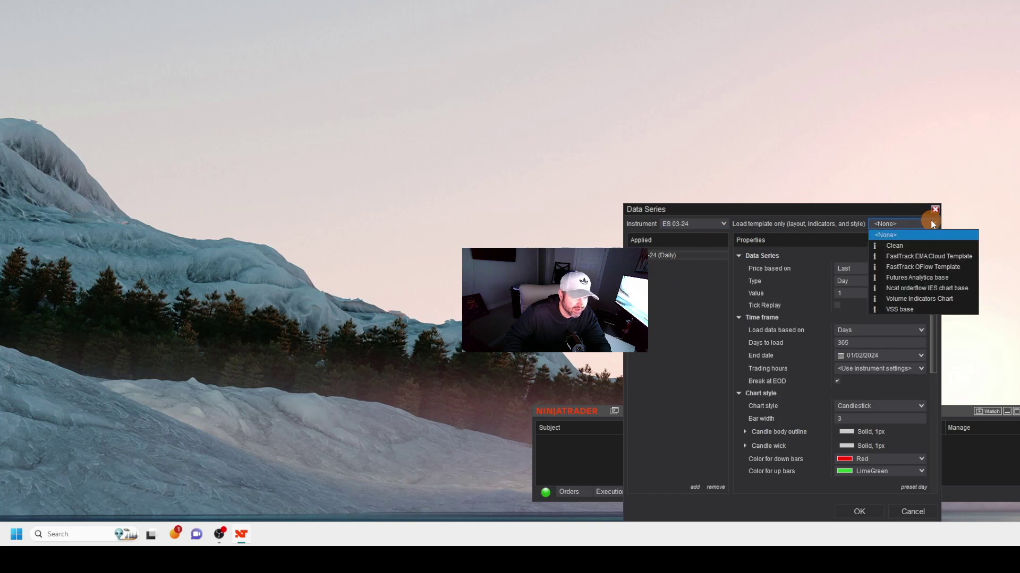
click(897, 246)
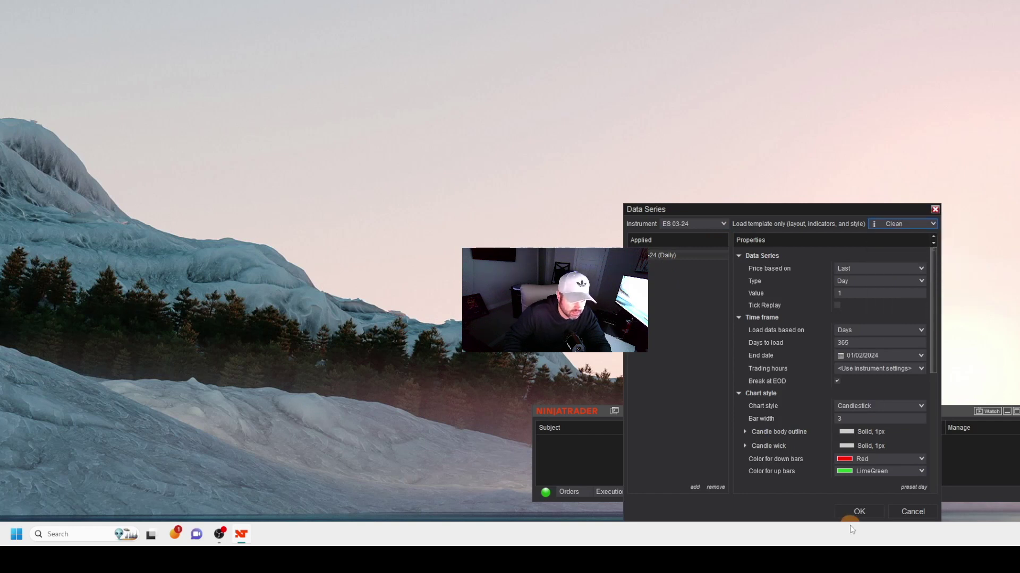
click(856, 512)
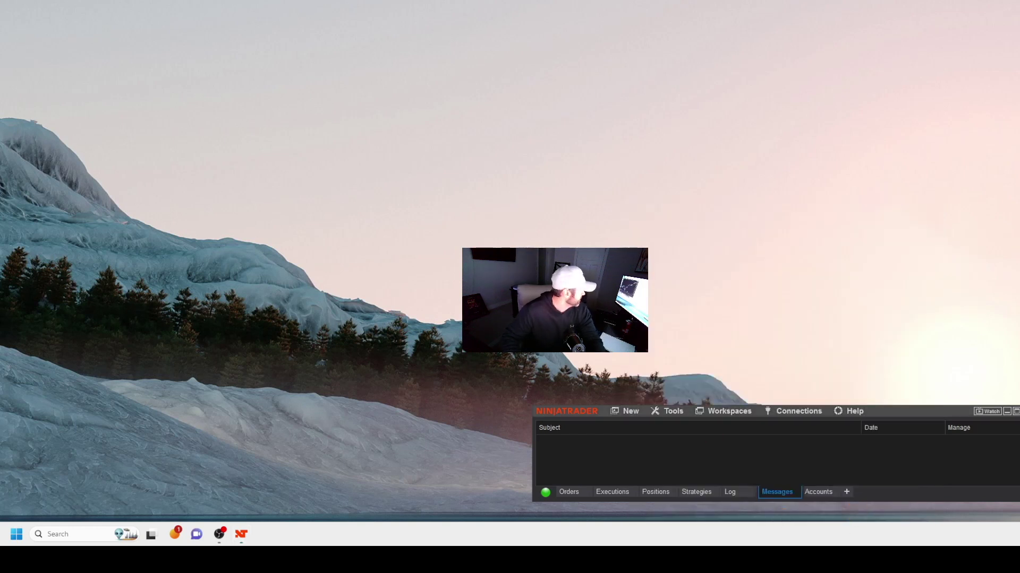
Bring the new chart window onto this desktop, compress its bars to start before October, and place it at the desktop's upper edge
drag(120, 52, 494, 53)
drag(412, 229, 366, 244)
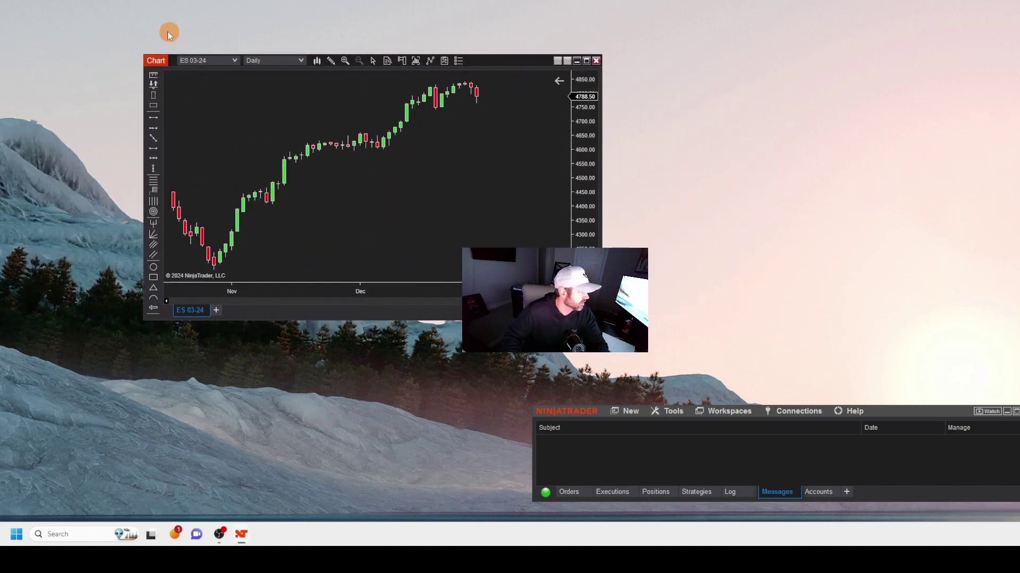
drag(157, 62, 213, 58)
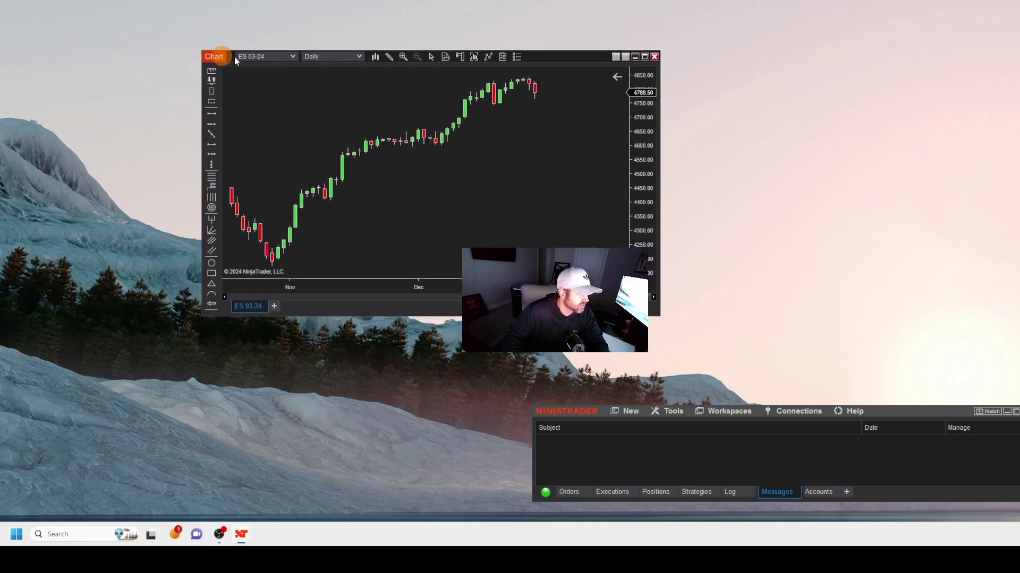
mouse_move(300, 289)
mouse_down()
mouse_move(291, 286)
mouse_move(312, 287)
mouse_up()
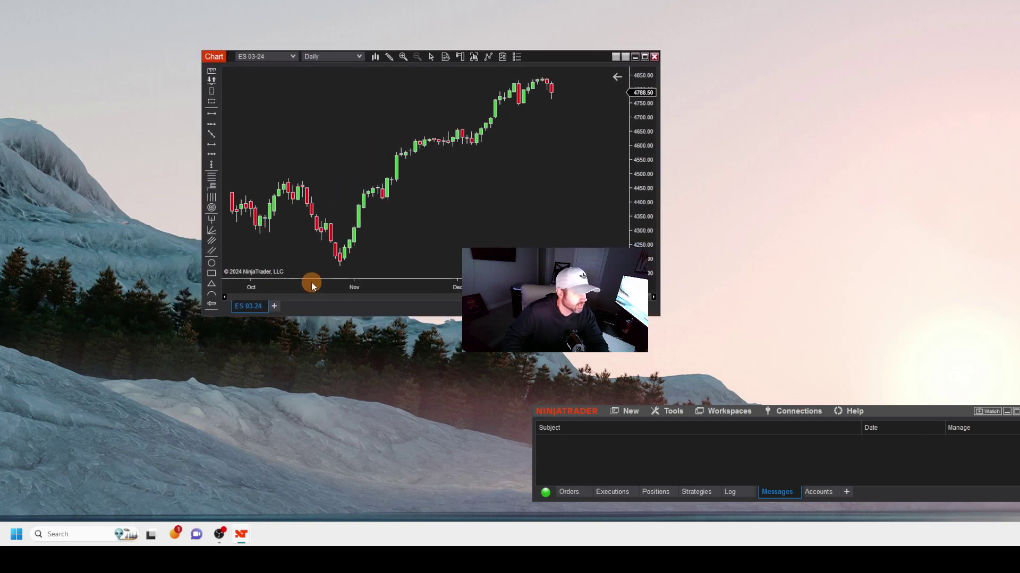
drag(215, 60, 180, 11)
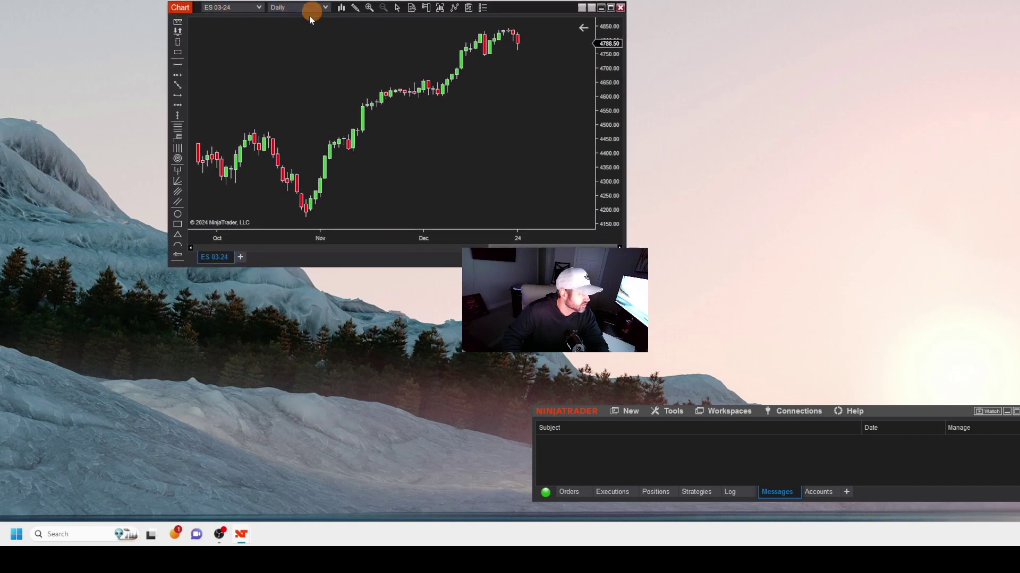
Switch the ES 03-24 chart's cursor from the pointer to the crosshair
right_click(214, 258)
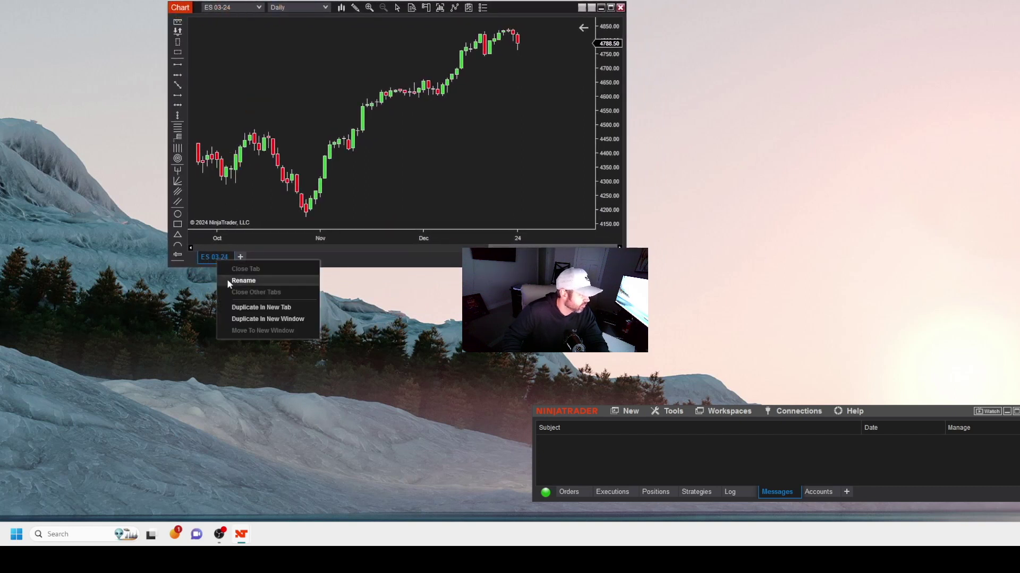
click(378, 47)
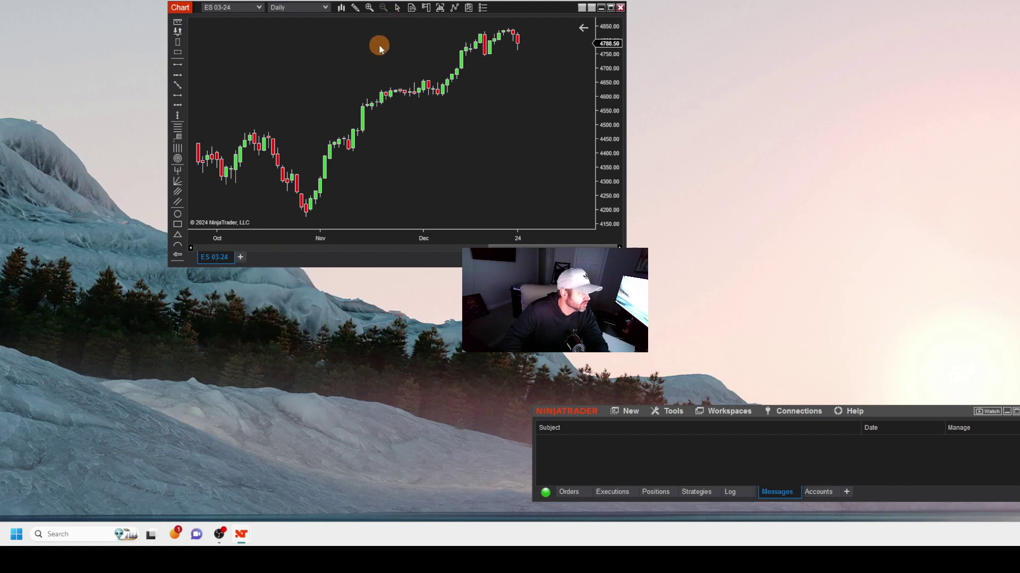
click(396, 9)
click(406, 34)
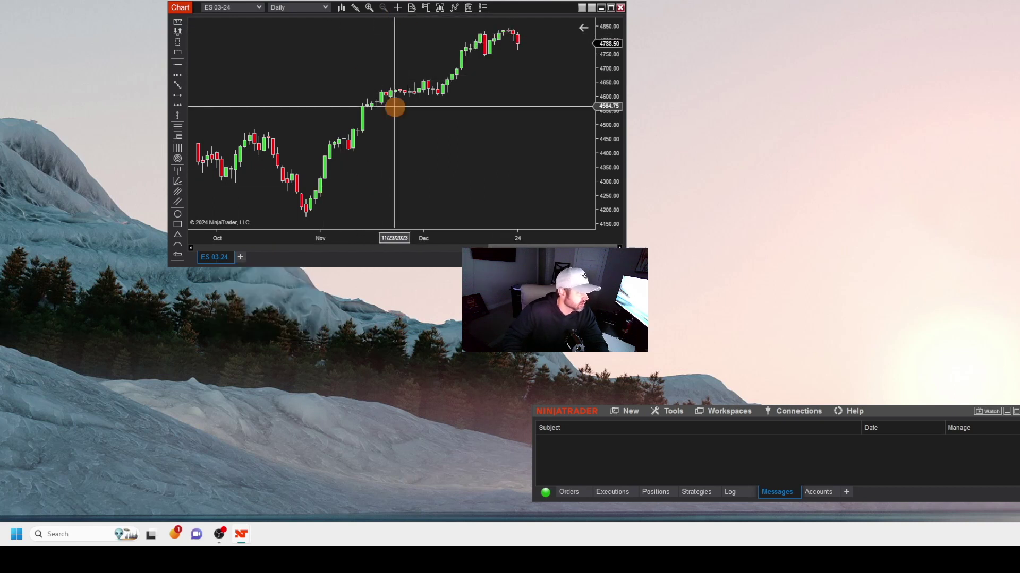
Duplicate the ES 03-24 chart in a new window and place the copy directly below the original
right_click(218, 258)
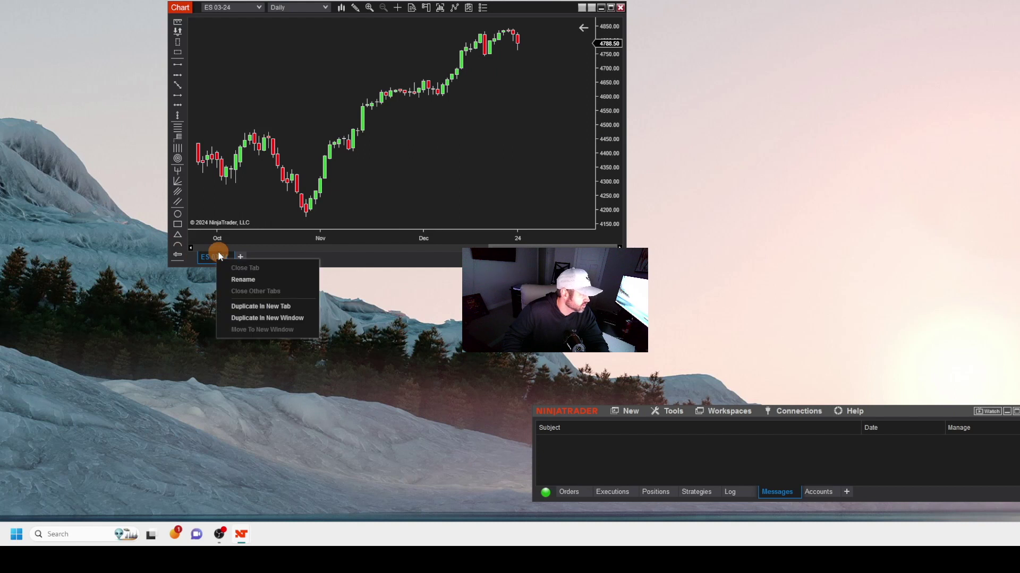
click(268, 317)
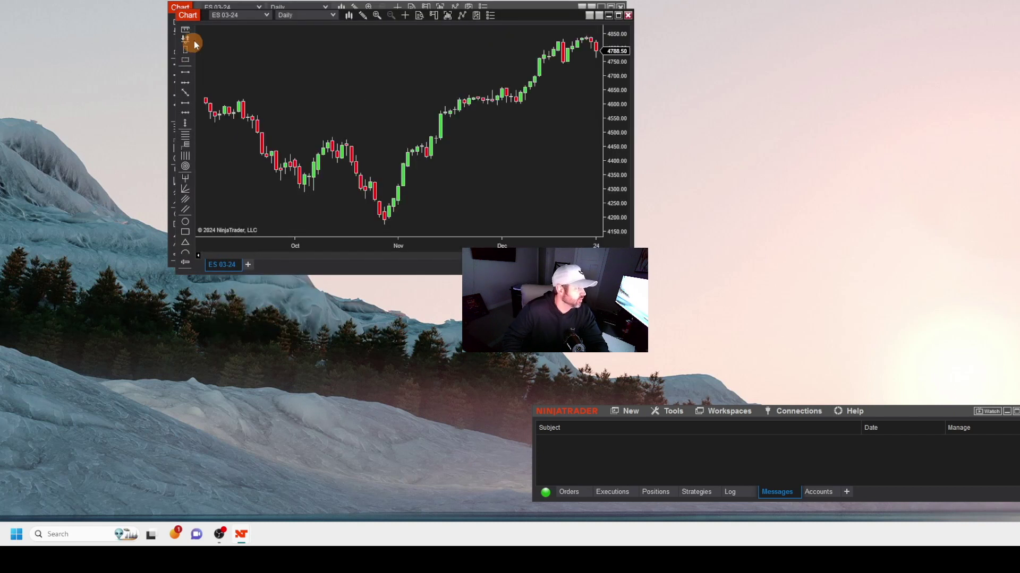
drag(186, 20, 177, 278)
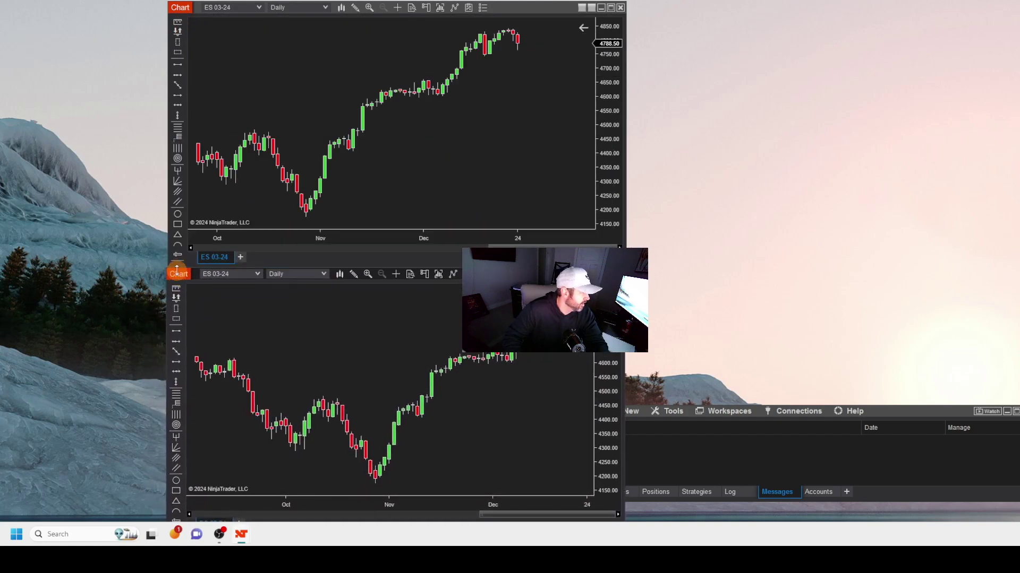
Duplicate the original ES 03-24 chart in another new window and place this copy to its right, side by side
right_click(207, 259)
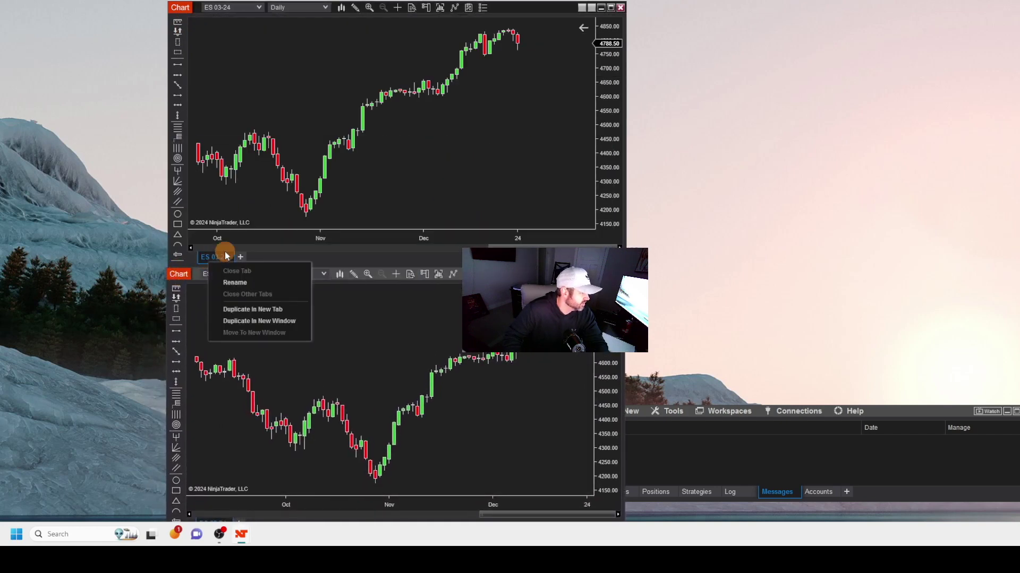
click(255, 321)
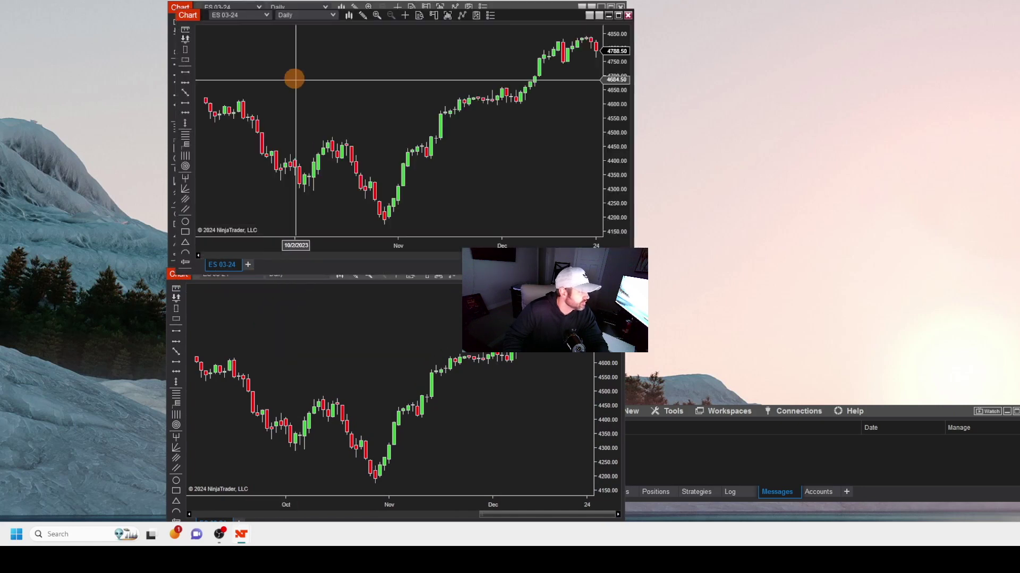
drag(192, 19, 644, 8)
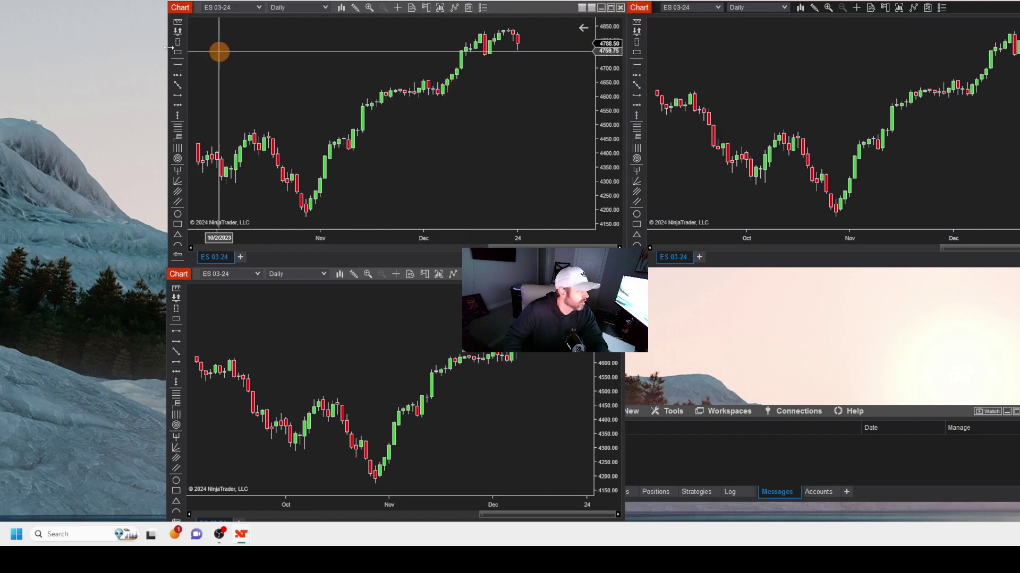
Shift all three chart windows left so they stay aligned edge to edge and the upper-right chart fits fully on the desktop
drag(176, 13, 104, 12)
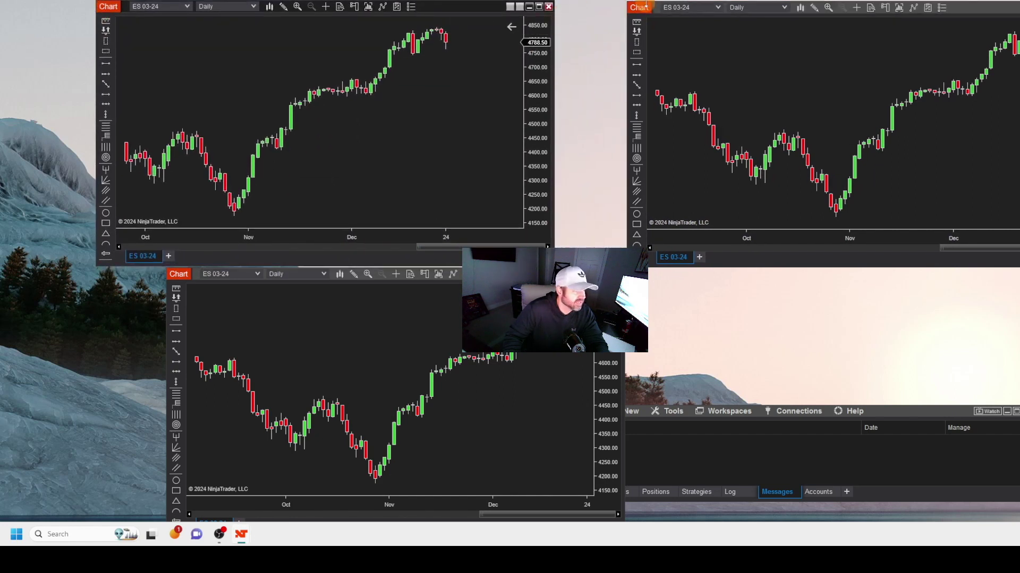
drag(641, 11, 568, 10)
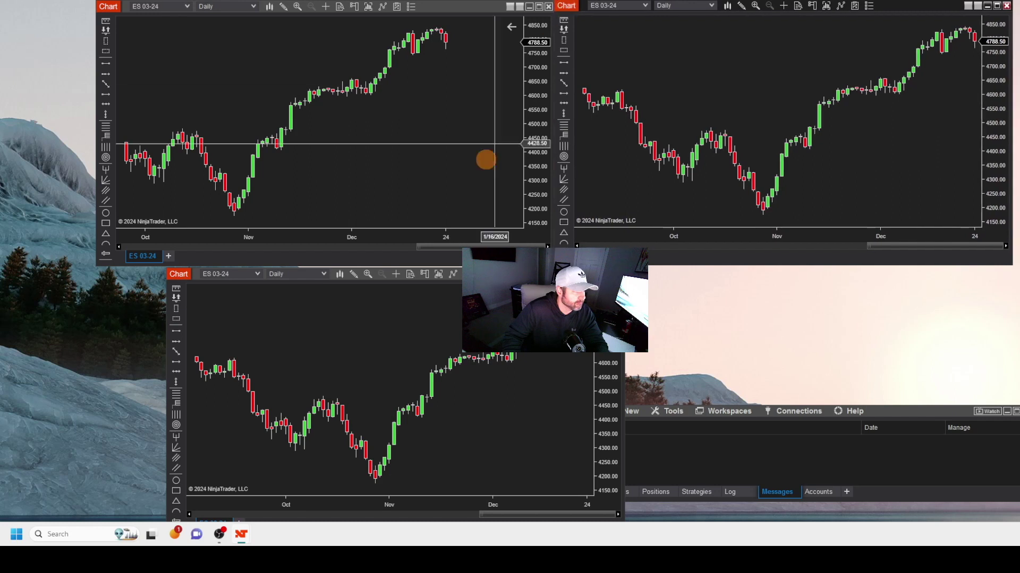
drag(183, 276, 113, 276)
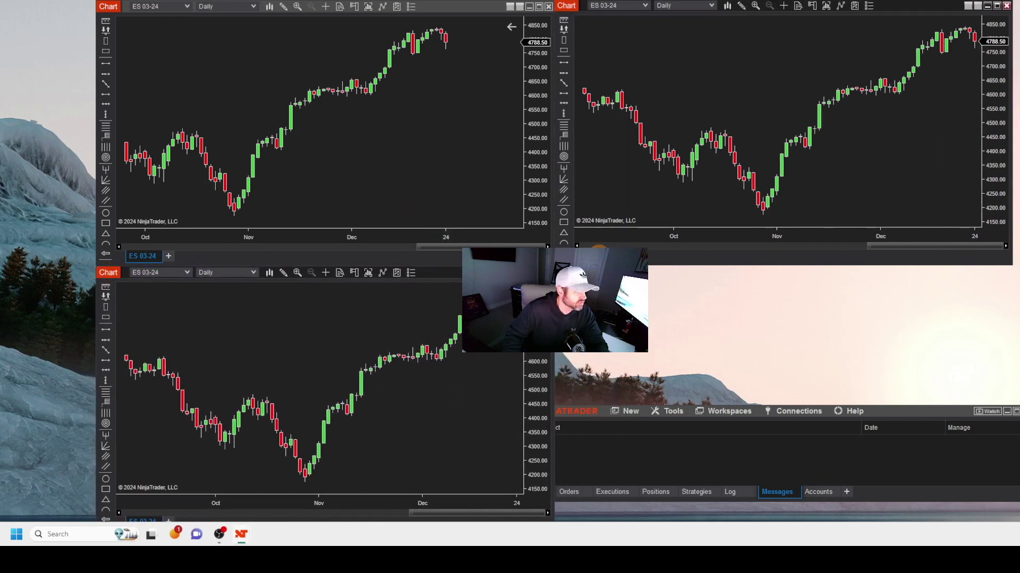
Duplicate the upper-right chart in a new window and place the copy beneath it to complete a two-by-two grid
right_click(602, 256)
click(529, 245)
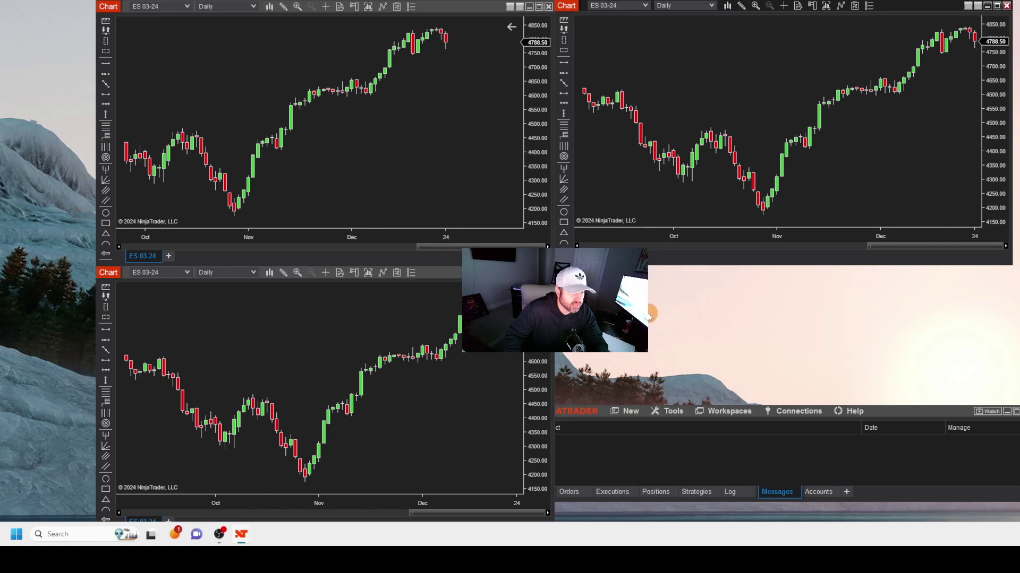
click(595, 46)
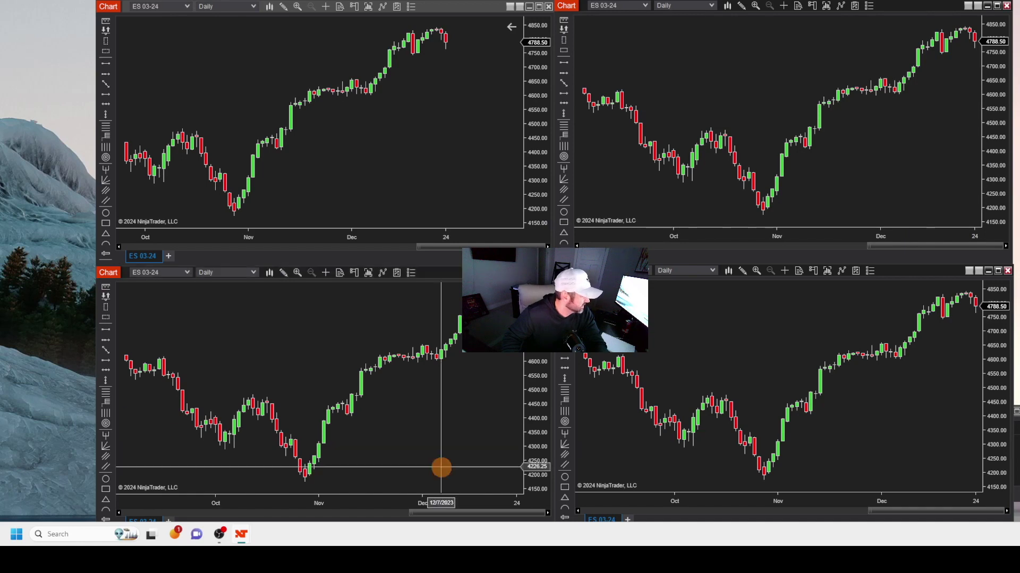
Open a new Market Analyzer from the Control Center and place it along the desktop's left edge beside the charts
mouse_move(244, 541)
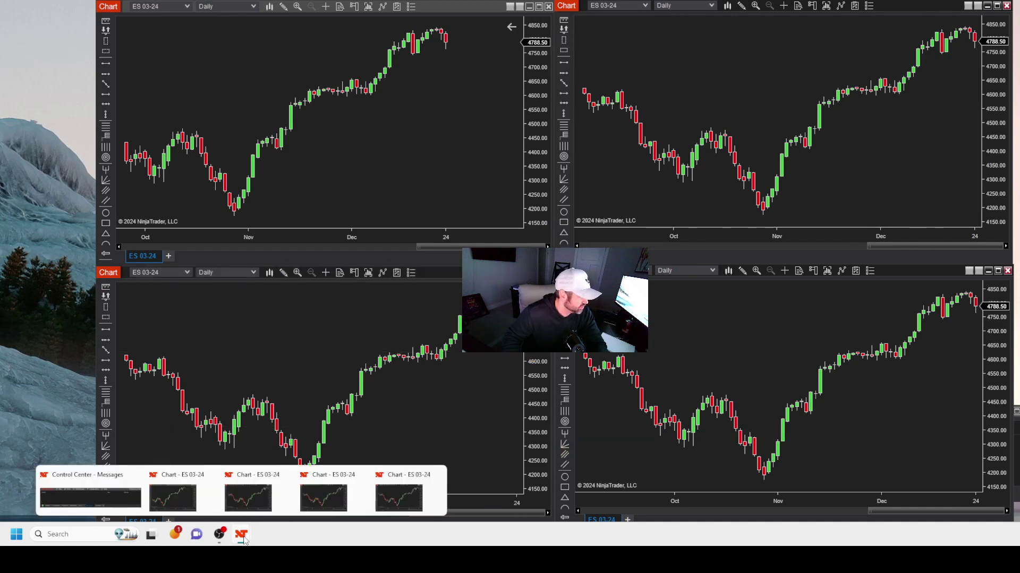
click(94, 513)
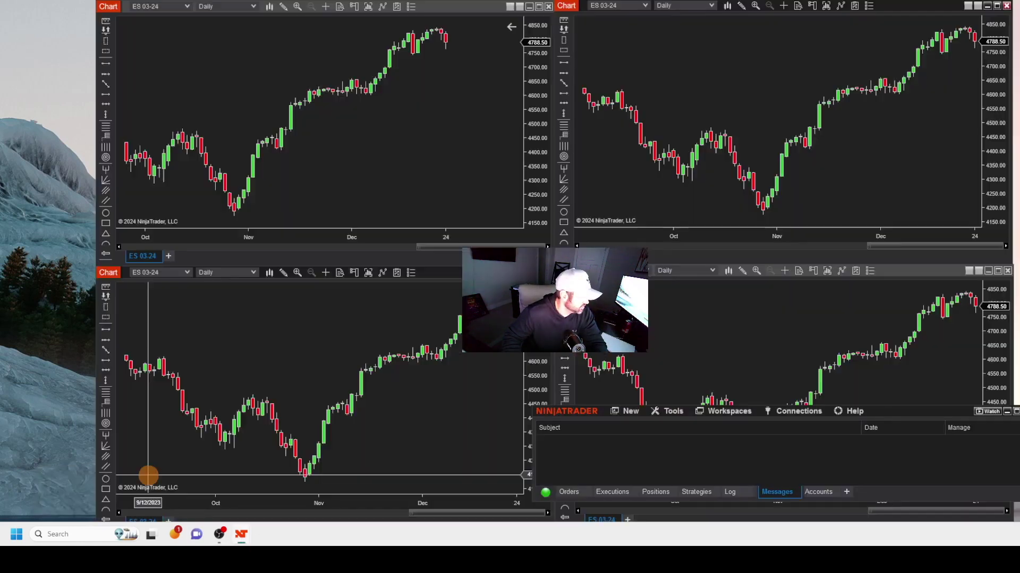
click(631, 411)
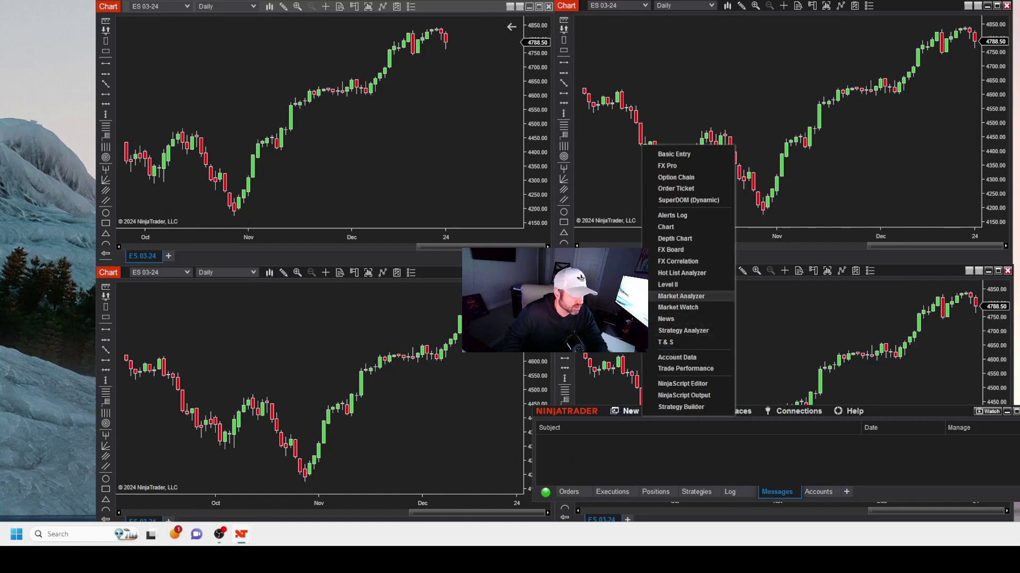
click(683, 297)
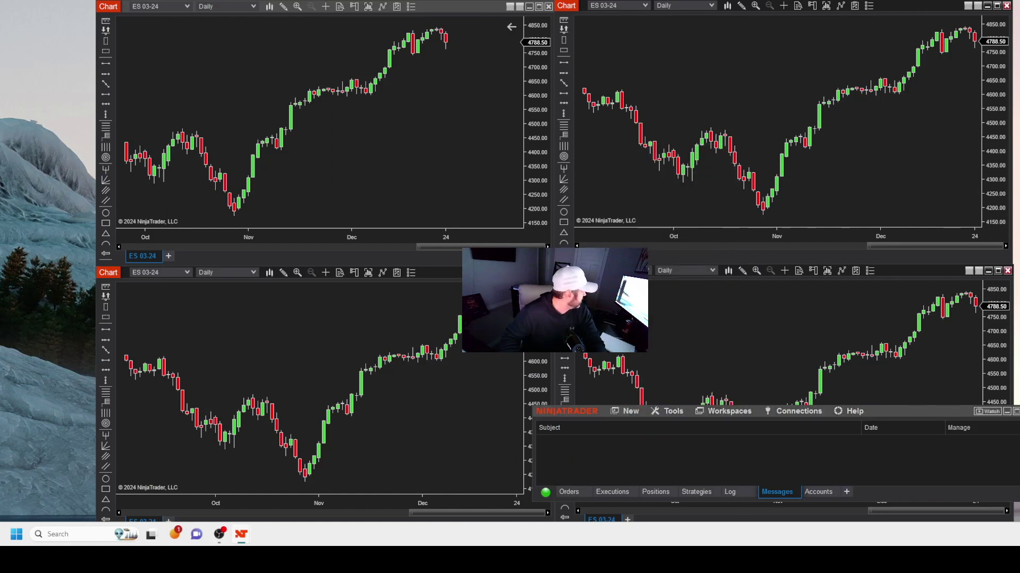
drag(66, 53, 38, 12)
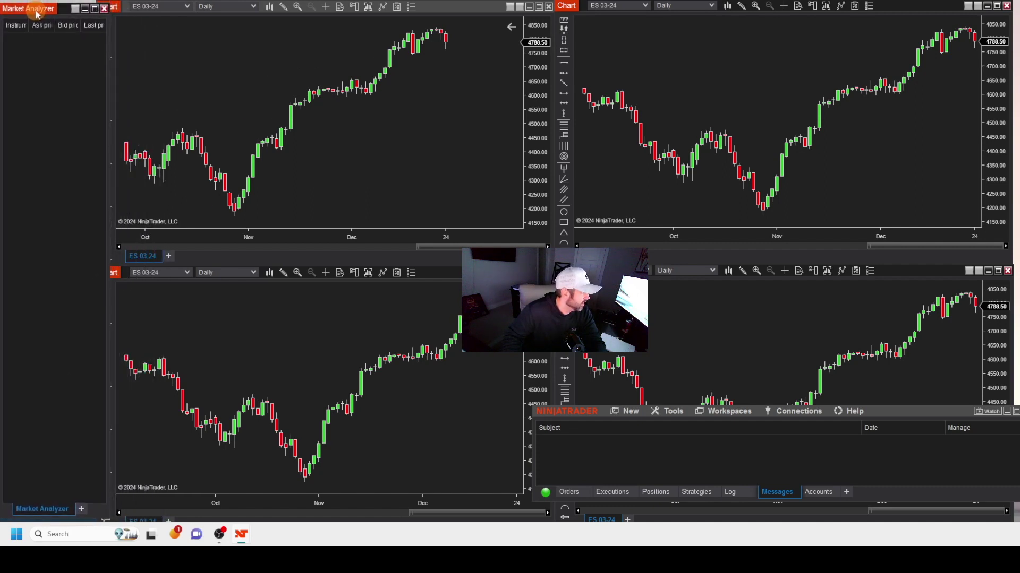
Align the Market Analyzer with the desktop's left edge and narrow the two left charts so they do not overlap it
click(86, 73)
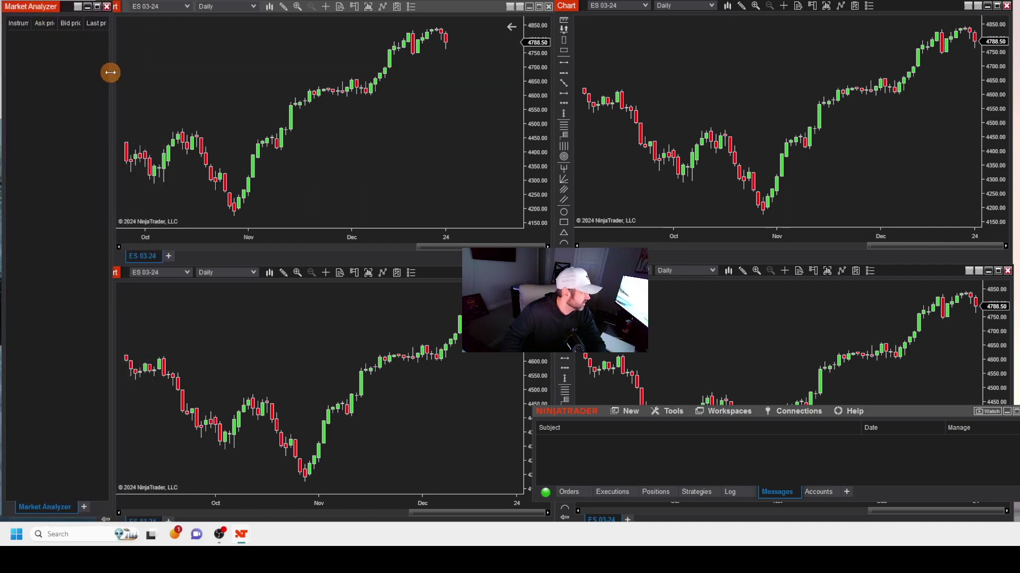
drag(100, 72, 96, 72)
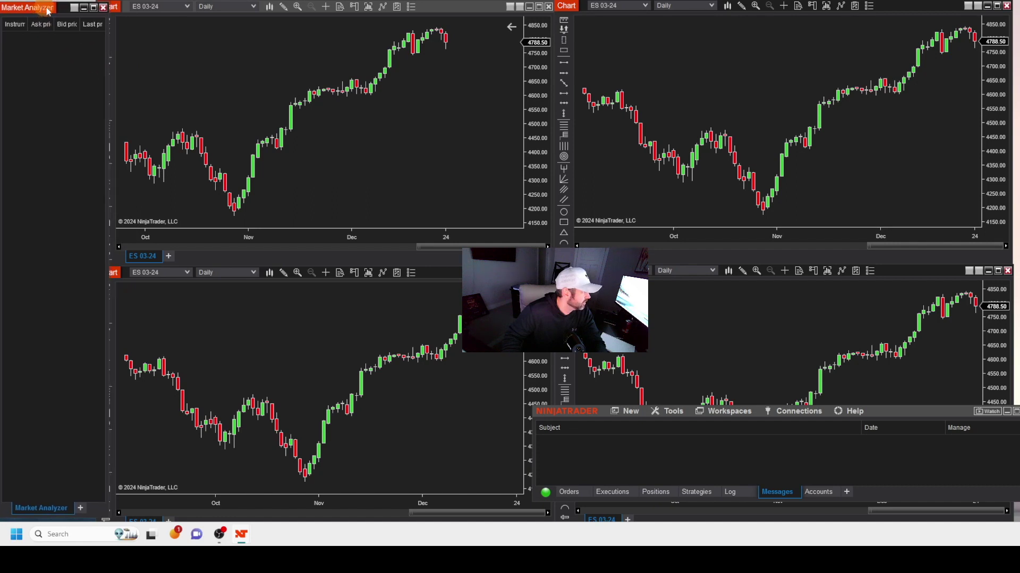
drag(96, 74, 109, 75)
drag(99, 289, 112, 289)
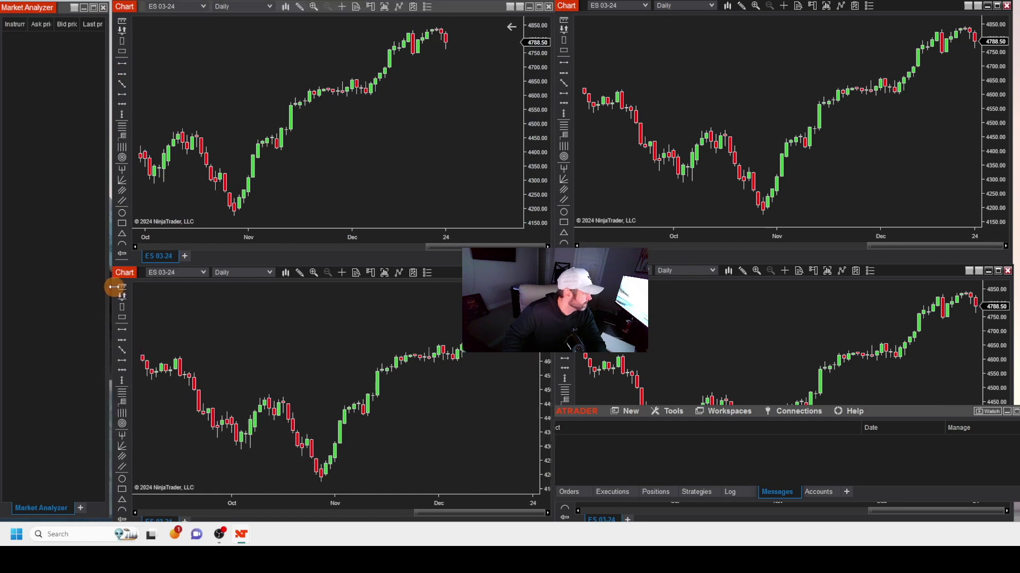
Add a predefined list of futures instruments, 6A through ZW, to the Market Analyzer and clear the row selection
right_click(97, 25)
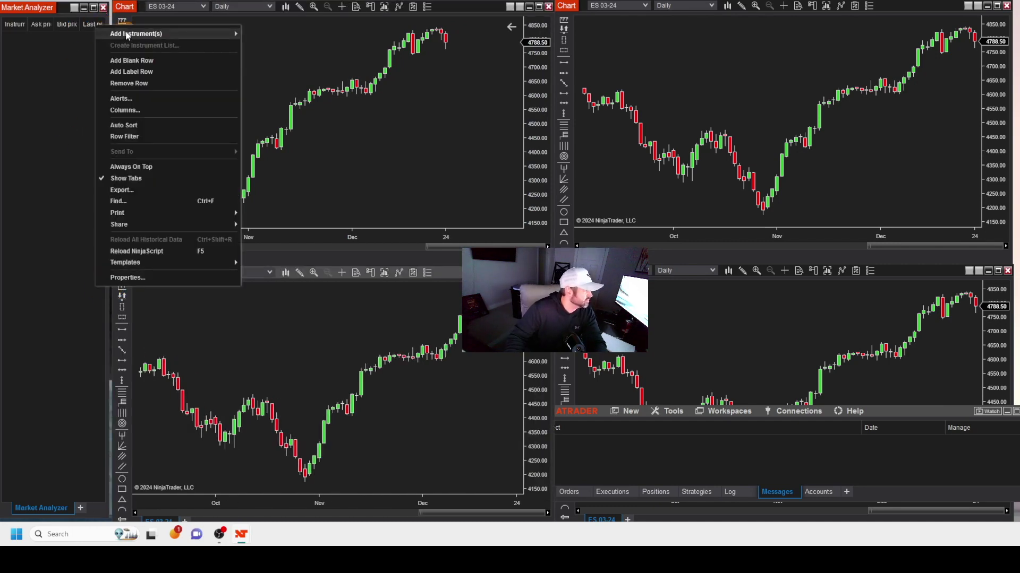
mouse_move(127, 35)
mouse_move(278, 159)
click(357, 160)
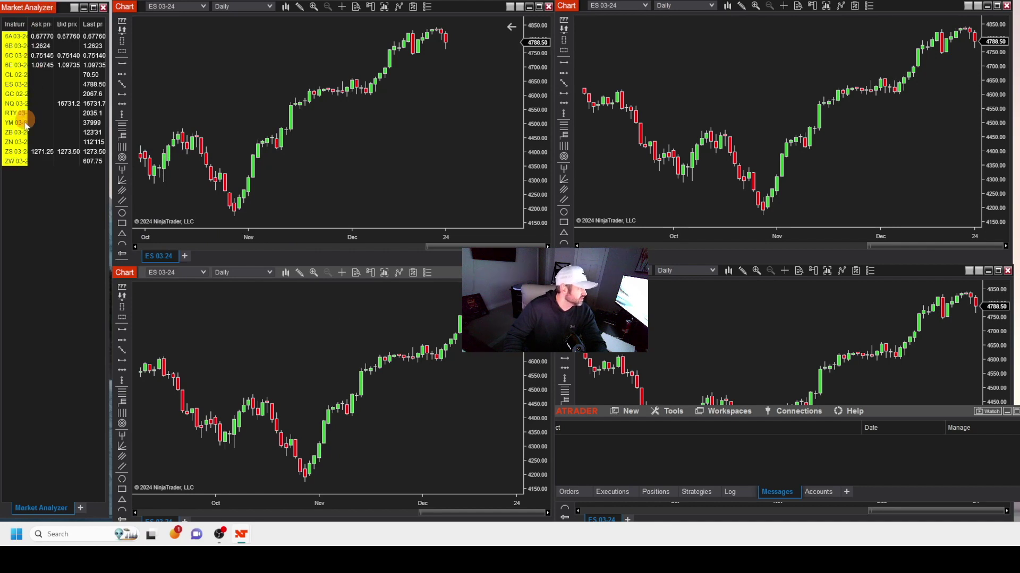
click(29, 185)
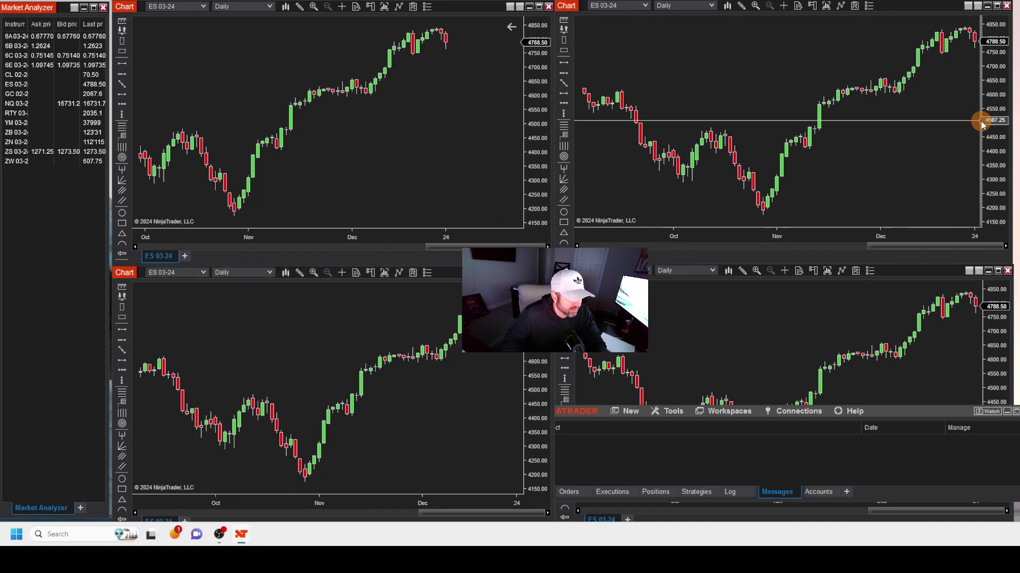
Bring the lower-right chart in front of the Control Center and set the upper-left chart to a 1-week interval
click(778, 335)
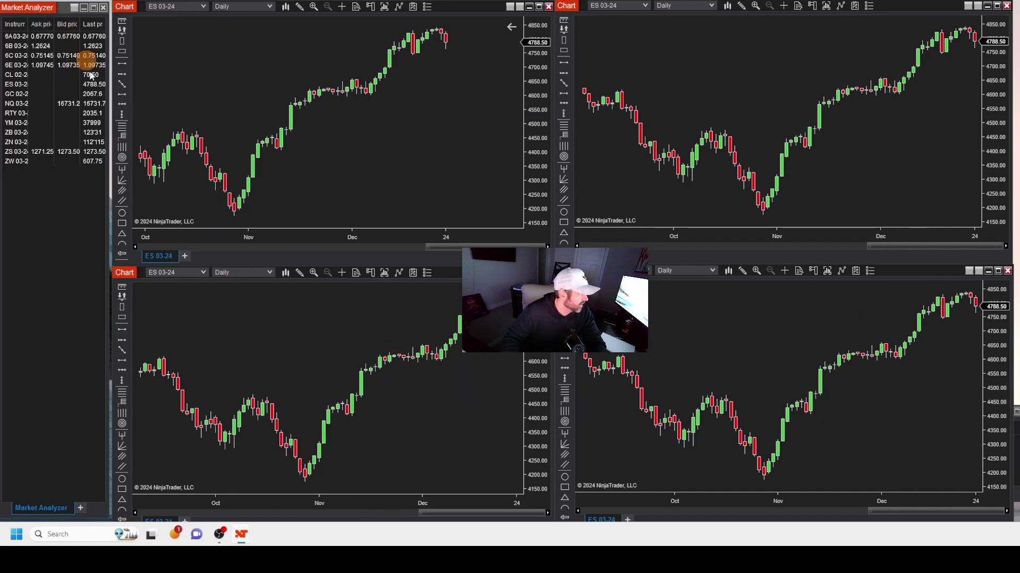
click(270, 6)
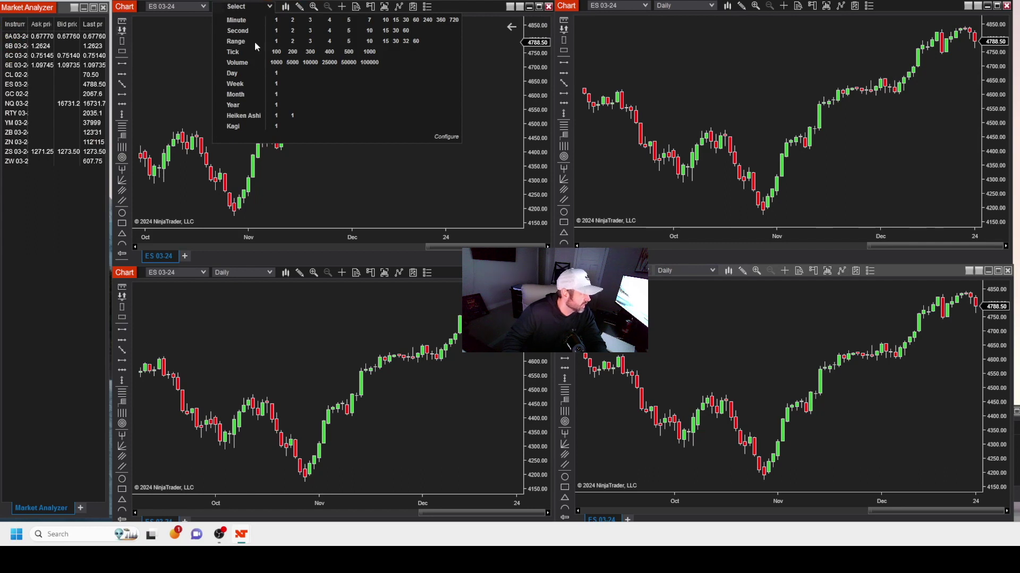
click(277, 84)
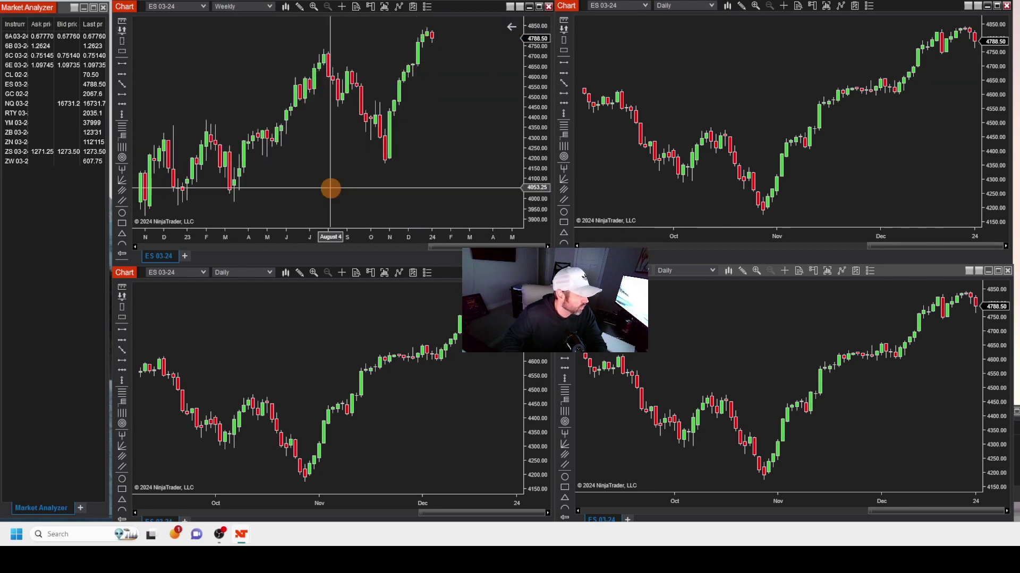
Set the upper-right chart to a 60-minute interval and the lower-right chart to a 15-minute interval
click(714, 7)
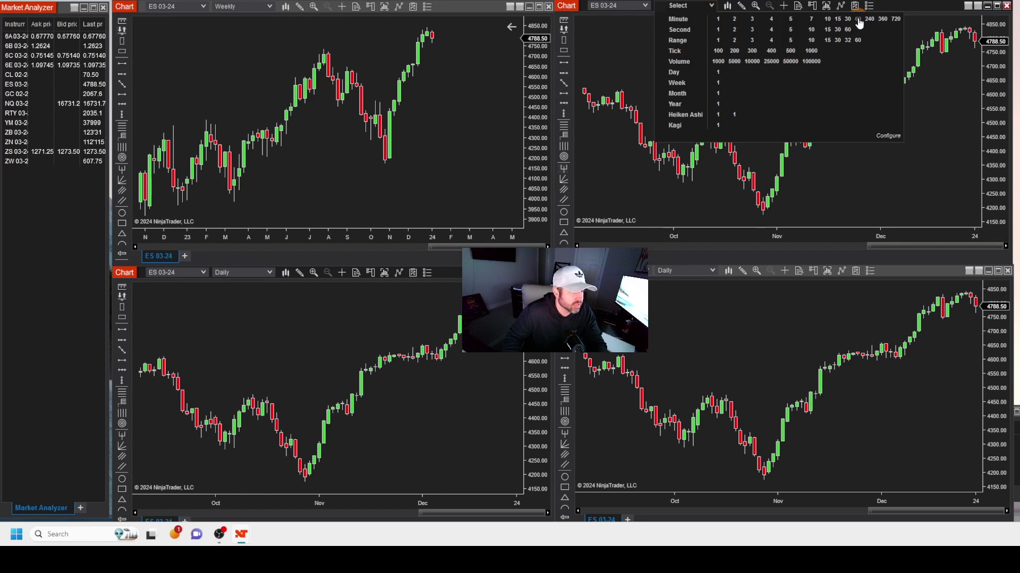
click(857, 19)
click(705, 272)
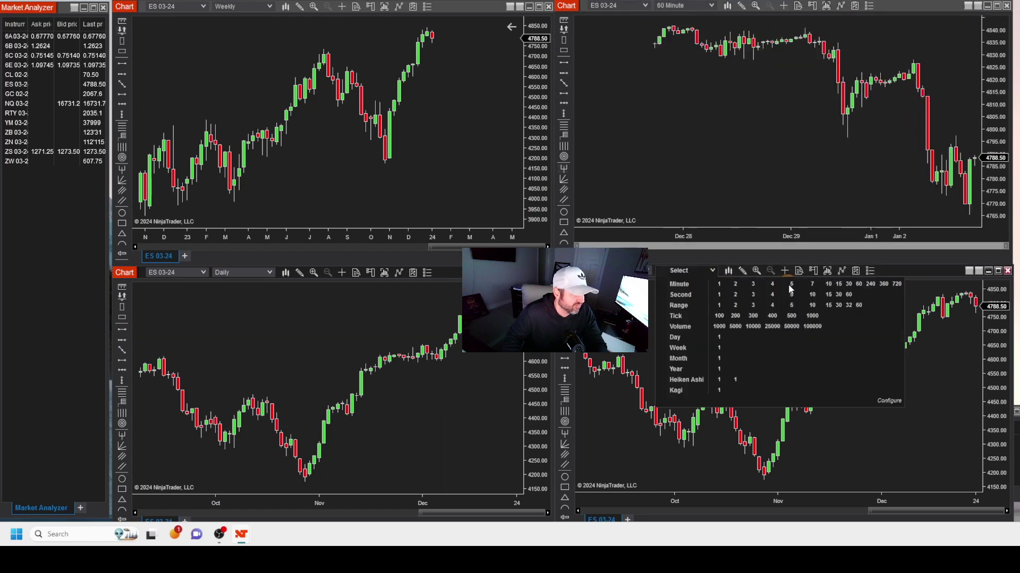
click(838, 285)
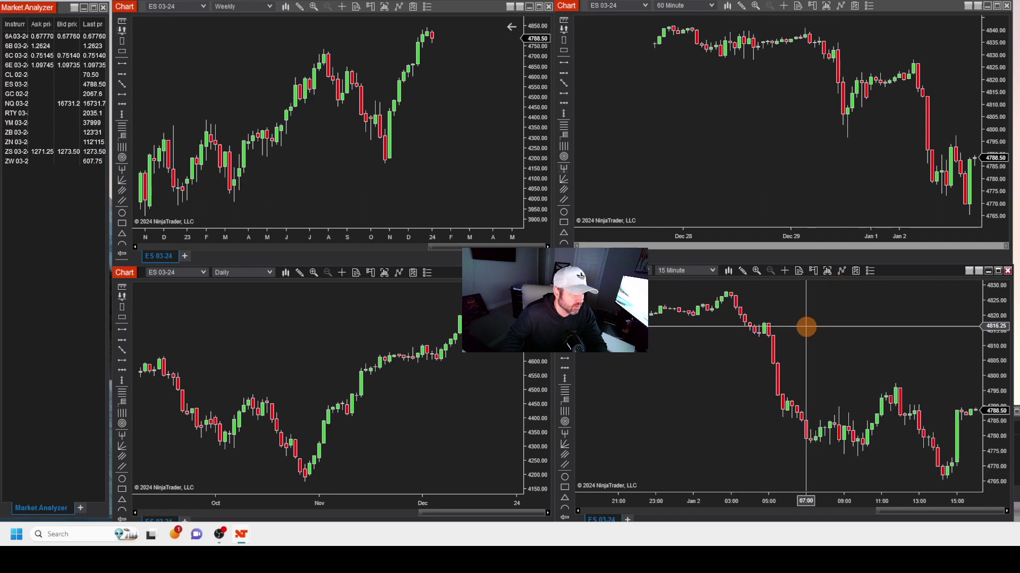
Shift the 15-minute, 60-minute and daily charts so empty space follows their latest candles
scroll(942, 203, down, 5)
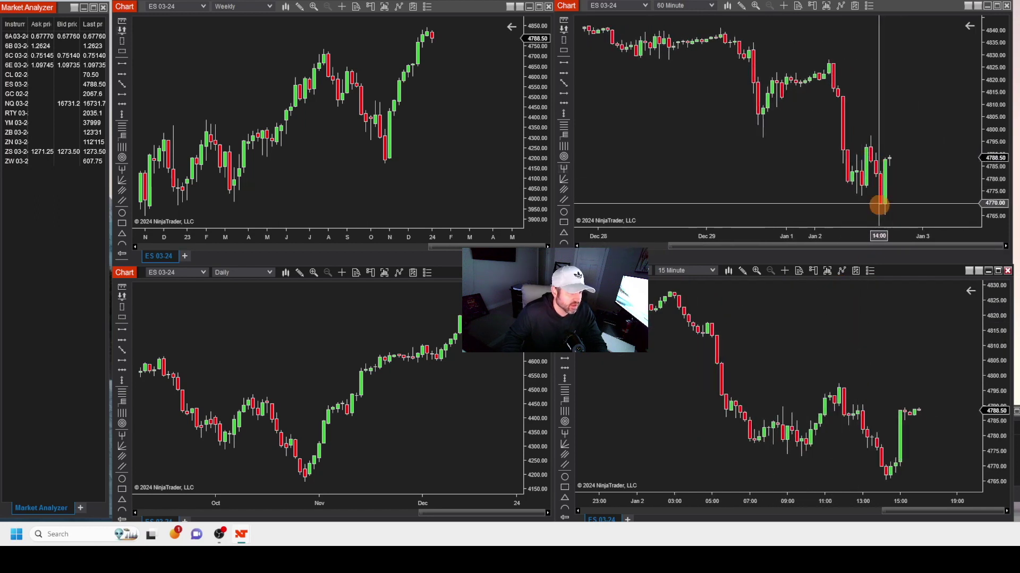
drag(913, 240, 882, 234)
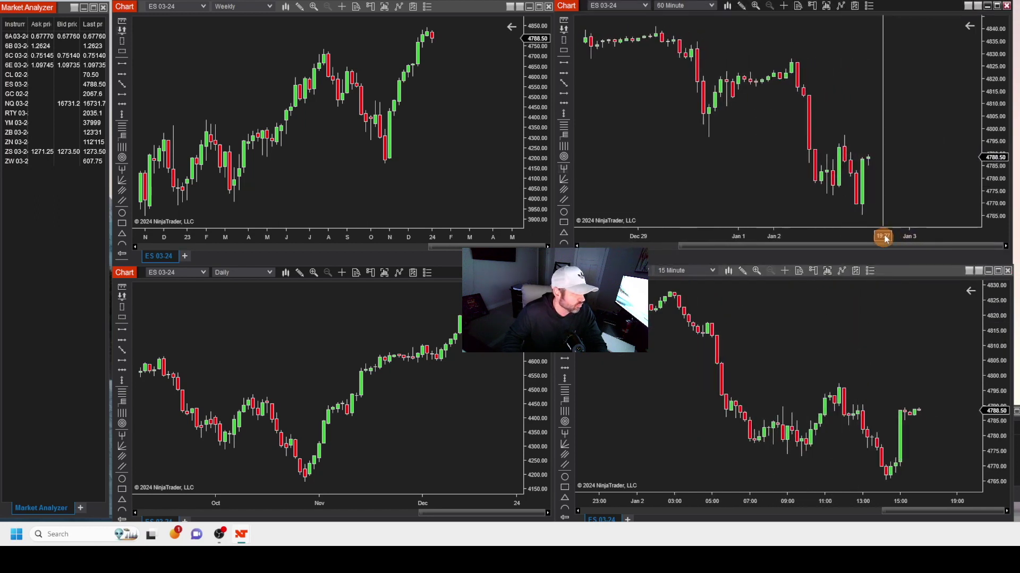
scroll(428, 405, down, 3)
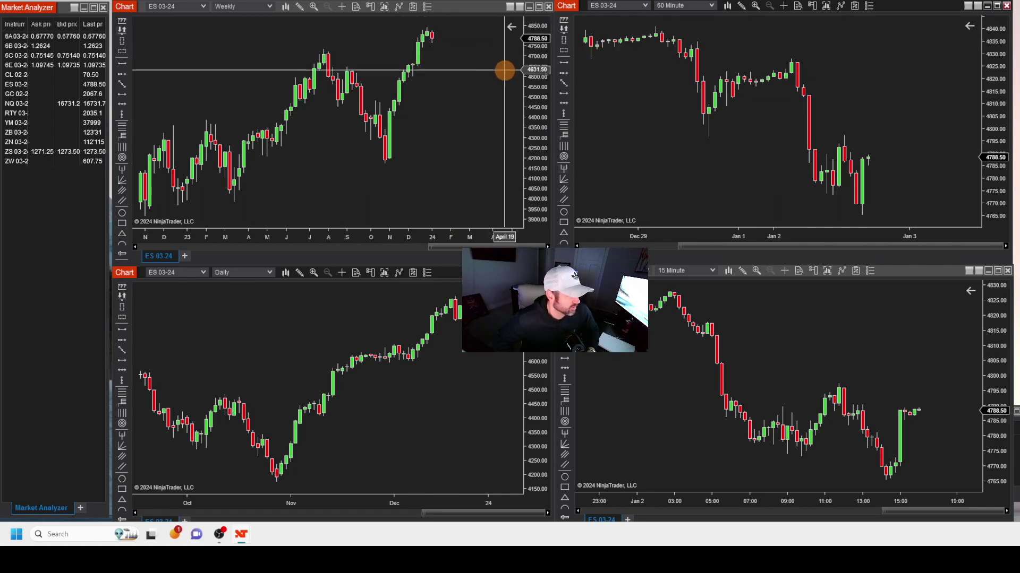
Compress the weekly chart's price and time scales to show its history back to 2021
drag(535, 78, 534, 104)
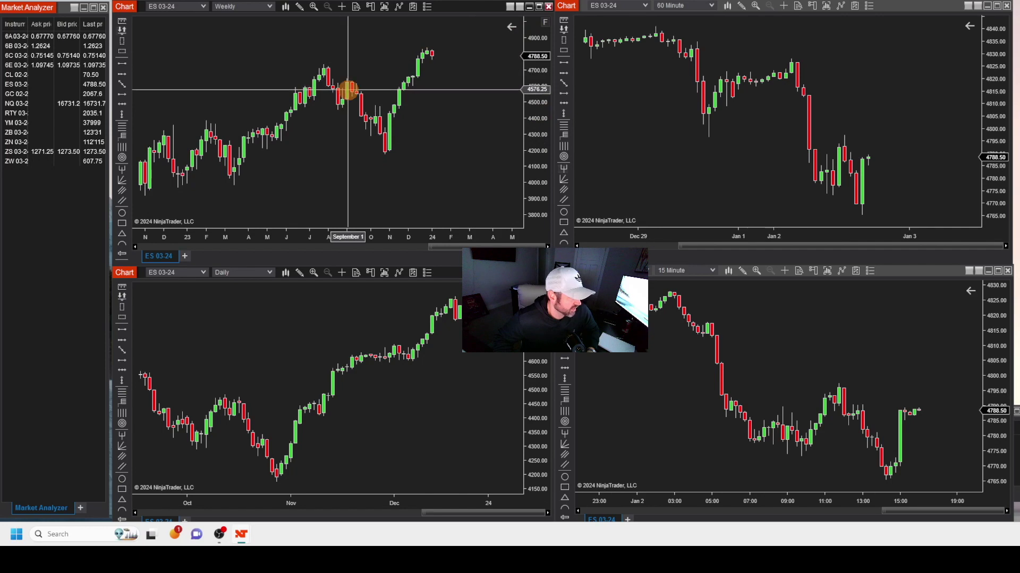
drag(289, 243, 337, 237)
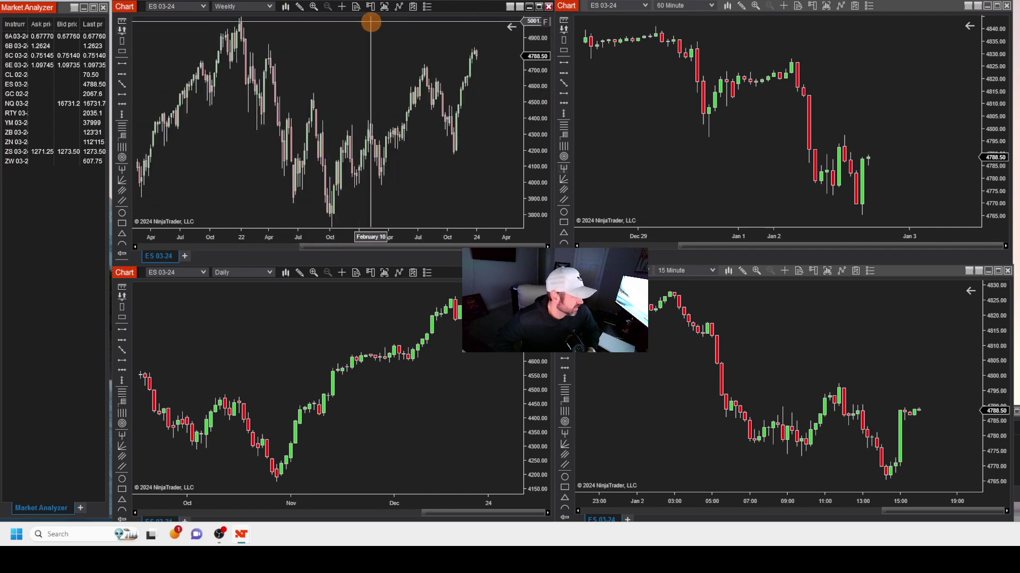
drag(536, 35, 531, 45)
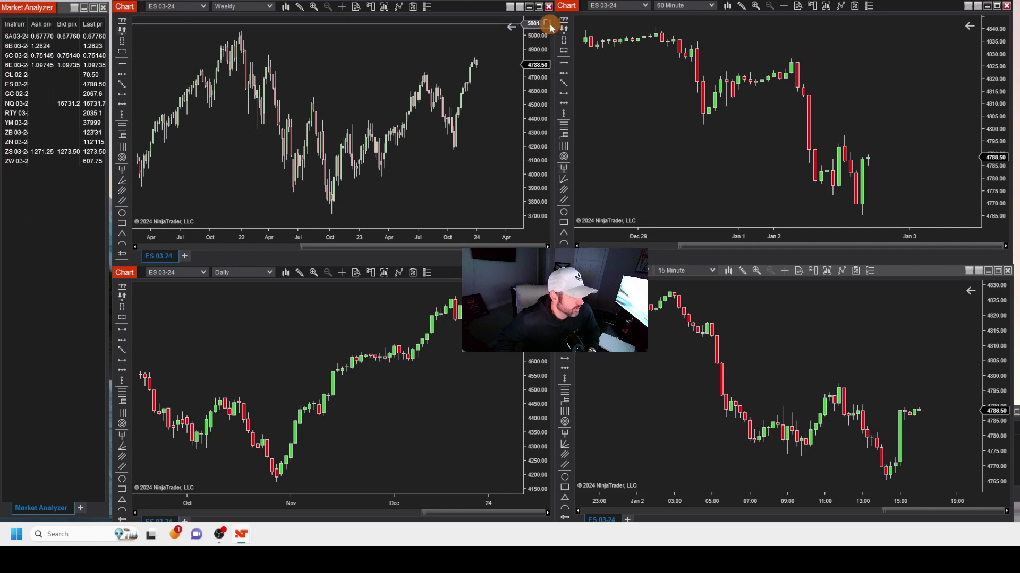
Reposition the daily chart's candles and draw a horizontal line from 12/18/2023 forward, just beneath the December pullback low
scroll(416, 376, down, 4)
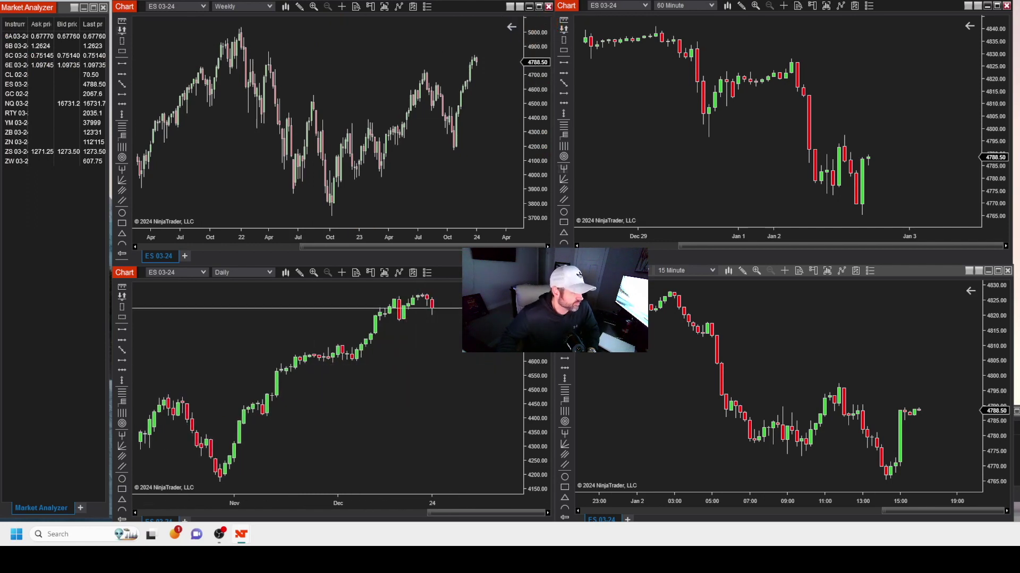
mouse_move(537, 355)
mouse_down()
mouse_move(537, 337)
mouse_move(537, 350)
mouse_up()
drag(434, 352, 435, 375)
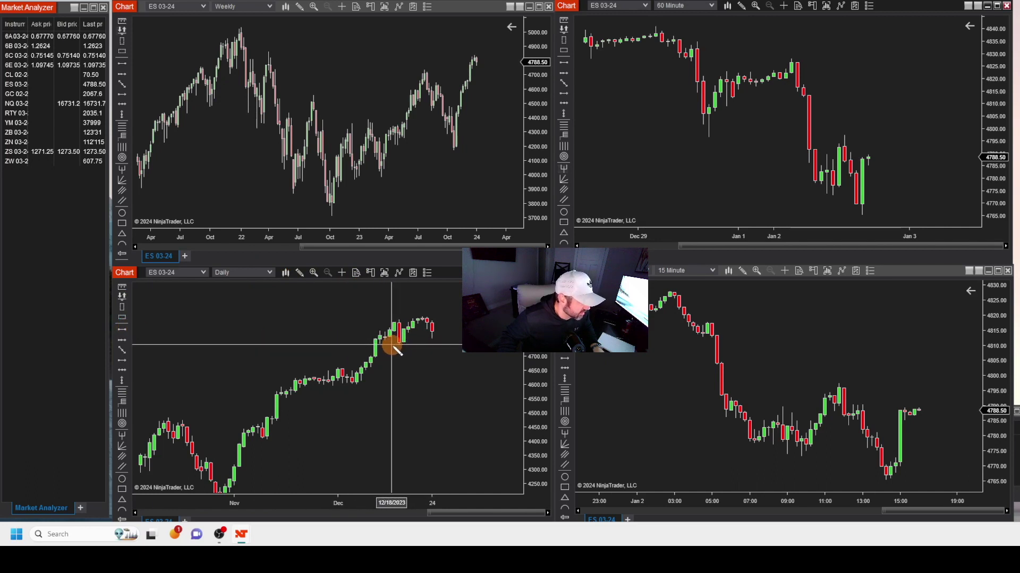
drag(390, 346, 460, 350)
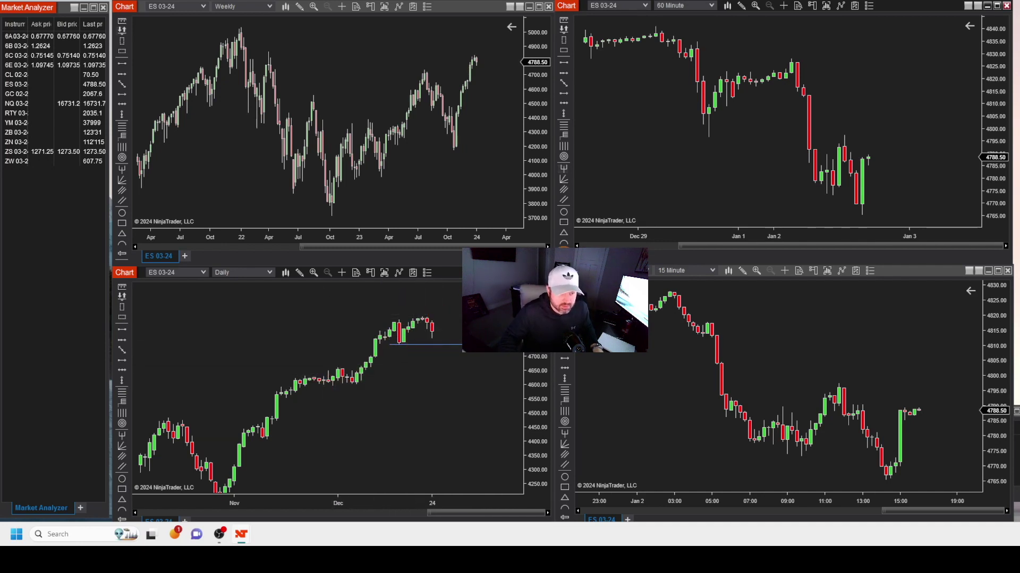
Set the 60-minute chart's data series to load 500 days
drag(743, 234, 763, 233)
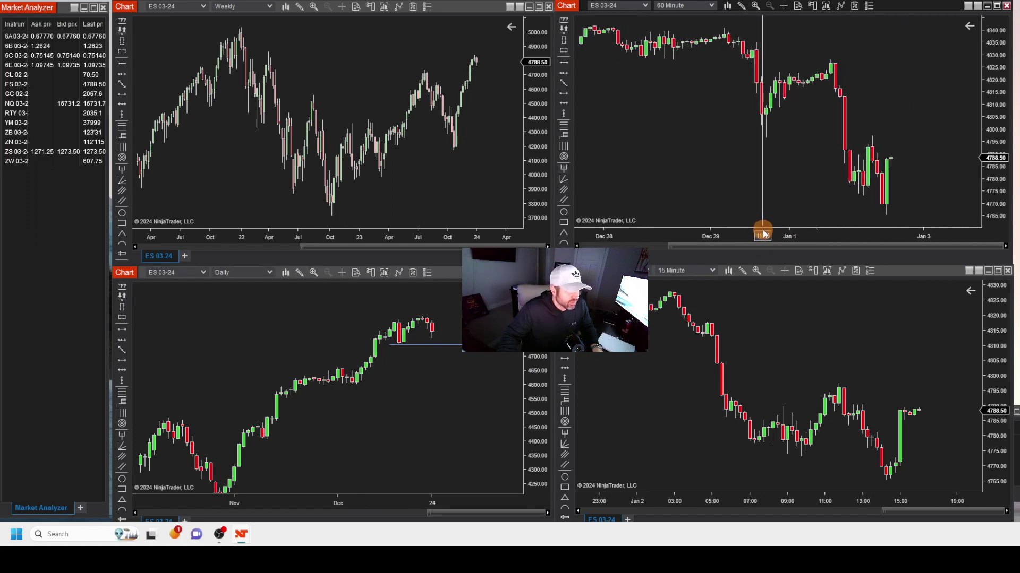
drag(977, 124, 992, 90)
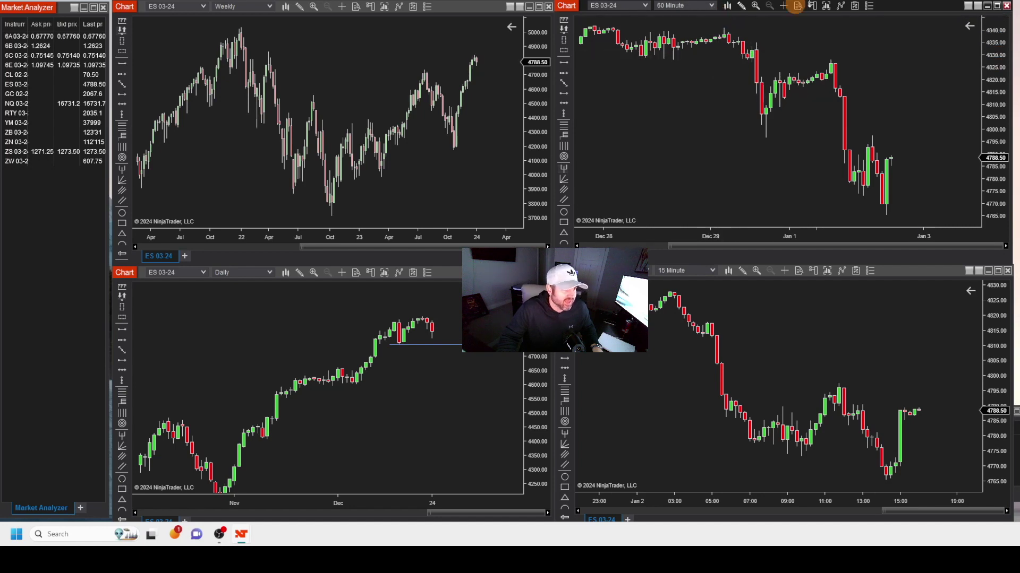
click(826, 7)
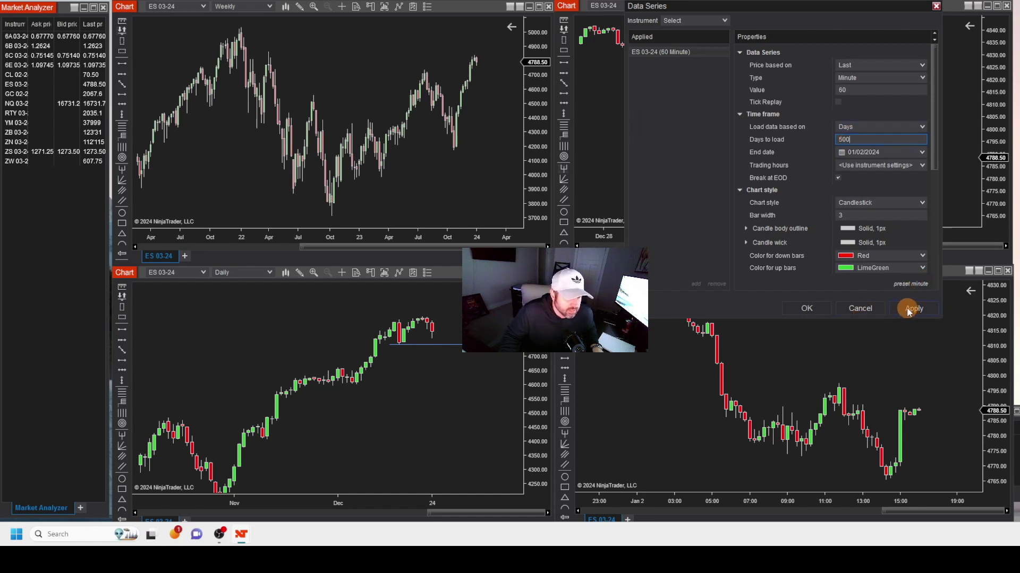
click(806, 309)
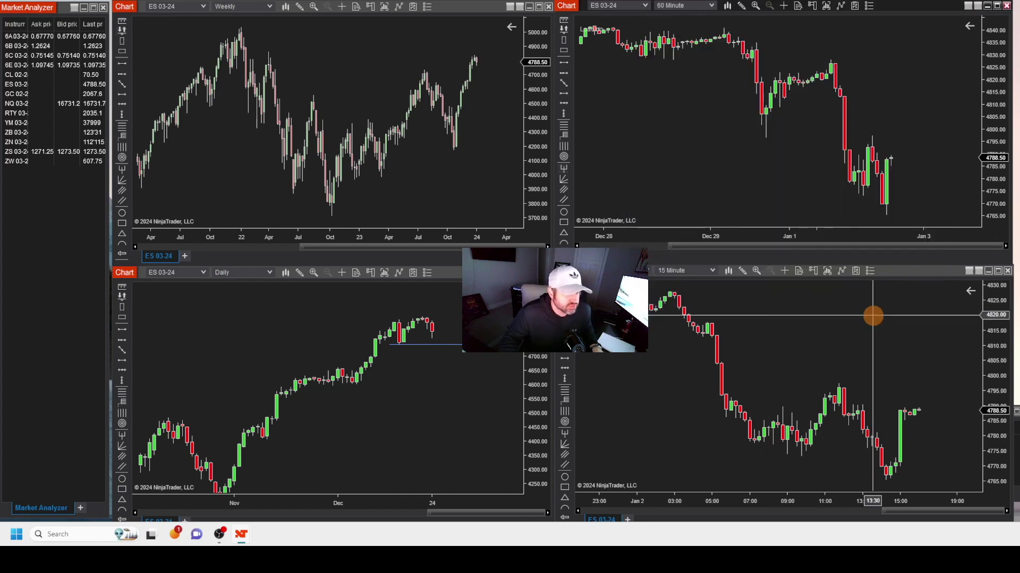
Set the 15-minute chart's data series to load 300 days and compress both intraday charts' time axes to show more history
click(829, 271)
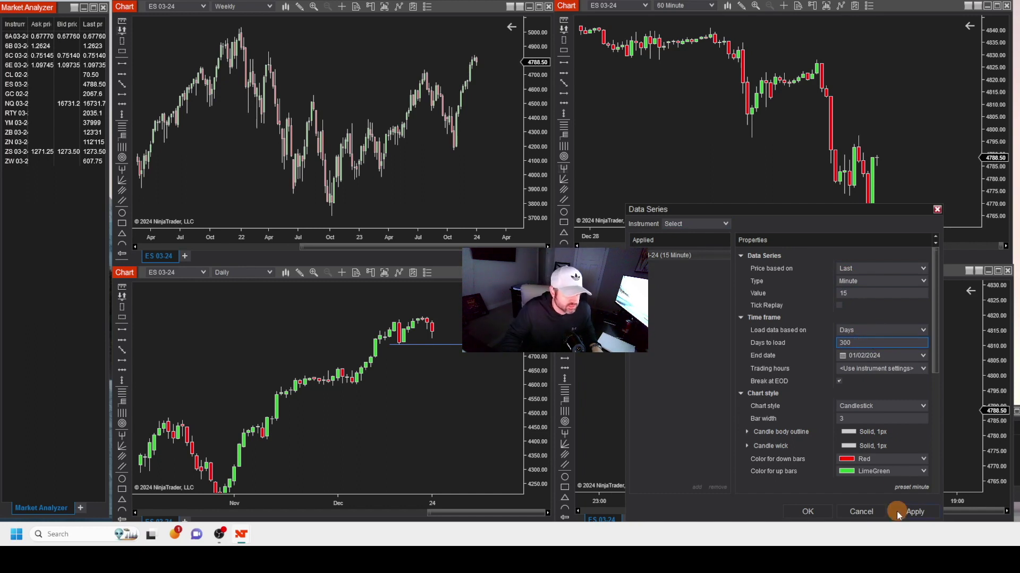
click(807, 513)
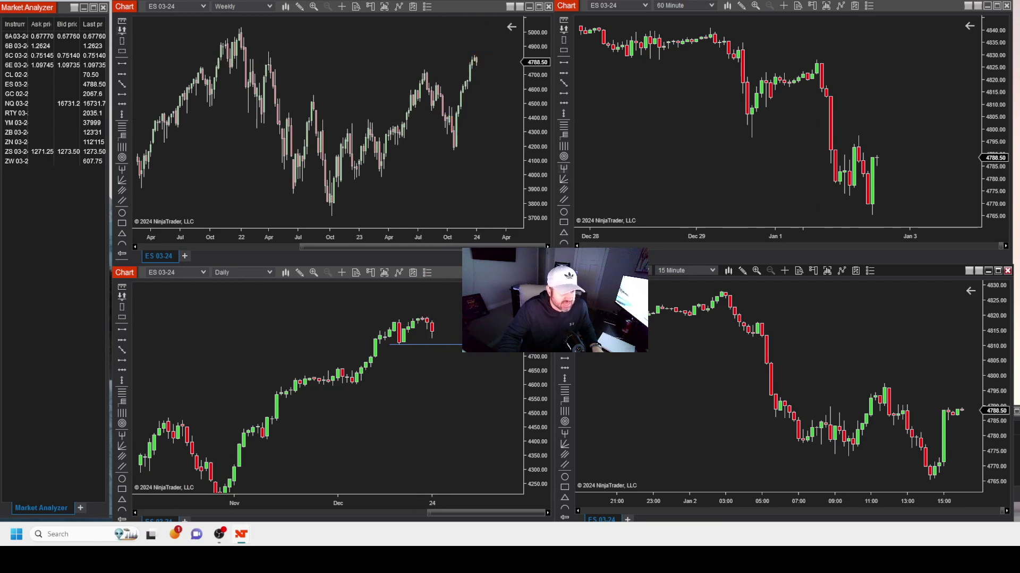
drag(696, 242, 691, 108)
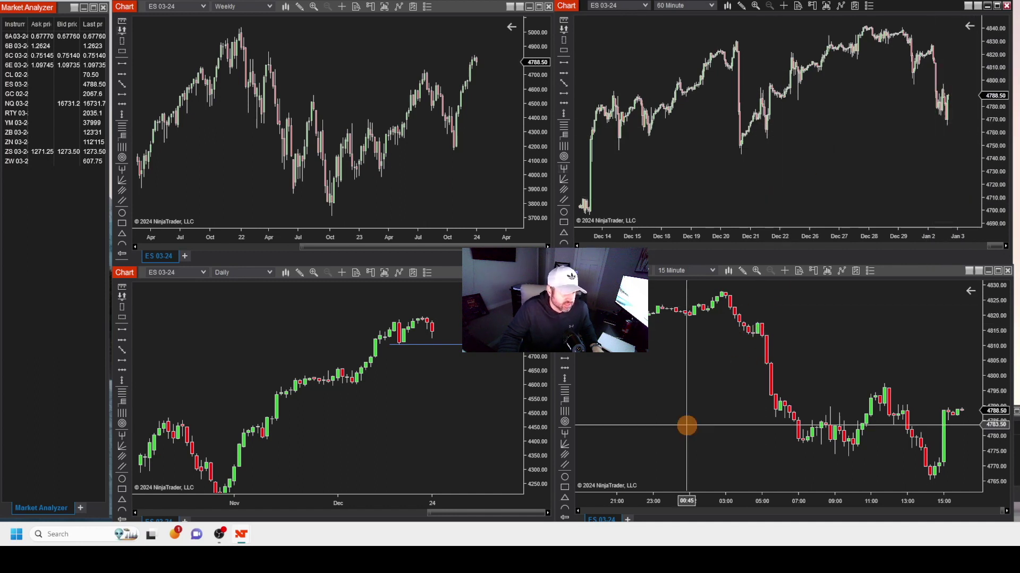
drag(654, 505, 754, 462)
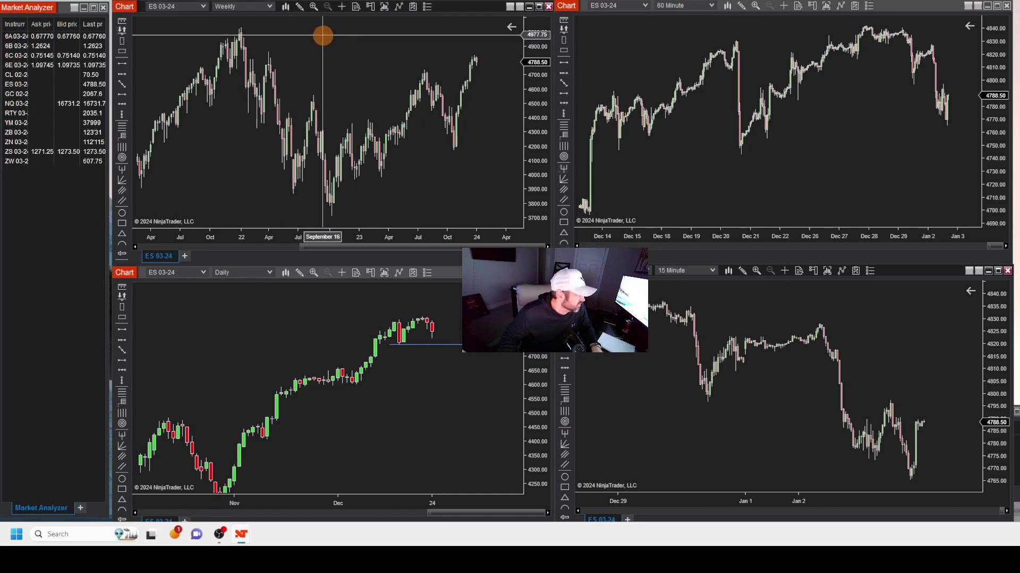
Link all four charts and the Market Analyzer with the same Gold instrument link
click(520, 7)
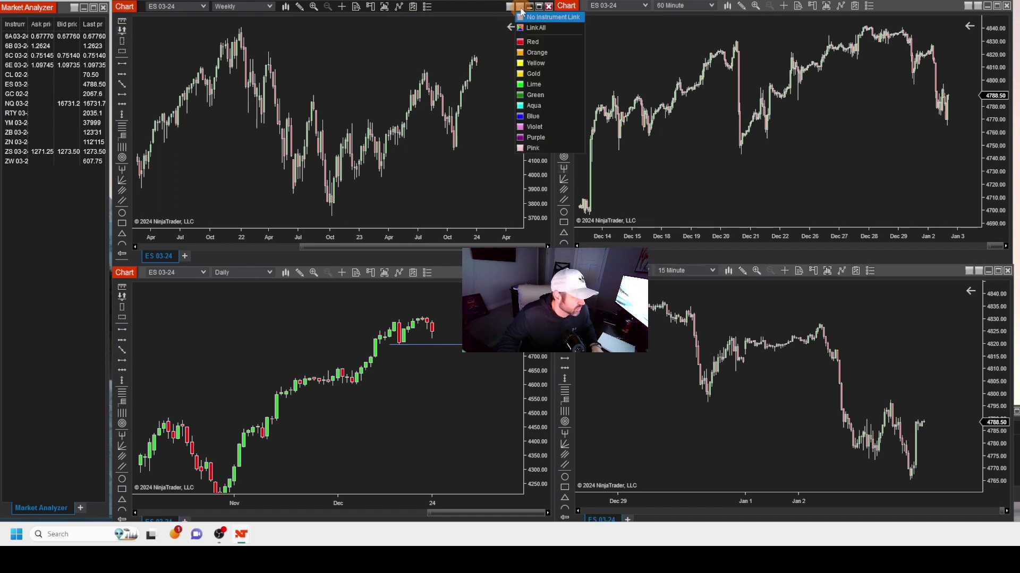
click(532, 74)
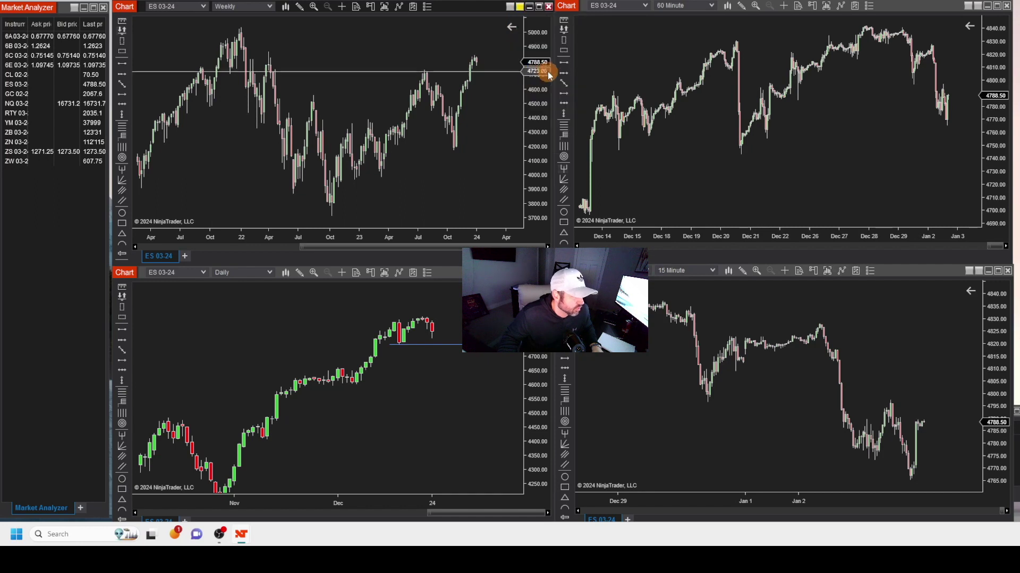
click(978, 7)
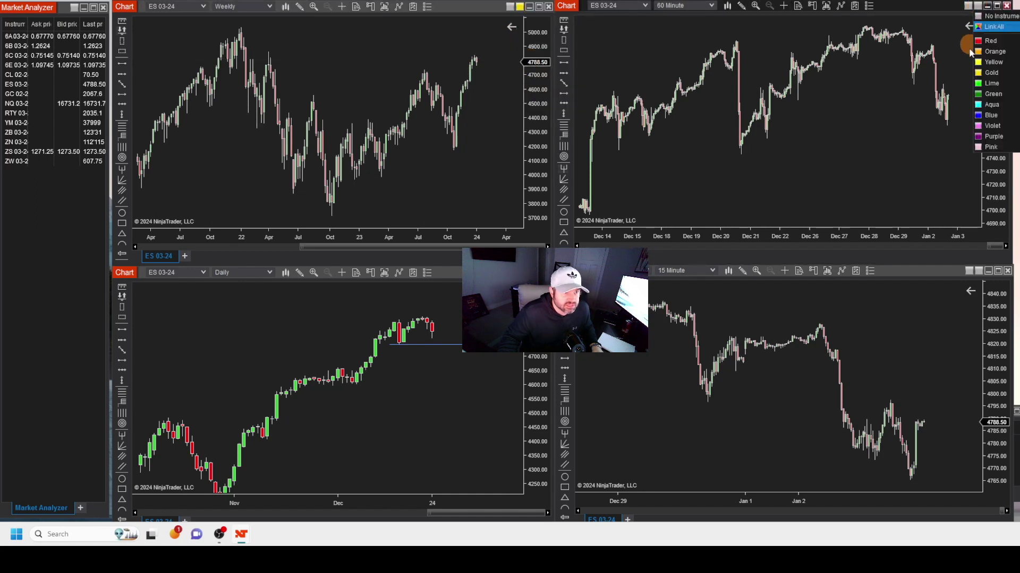
click(990, 75)
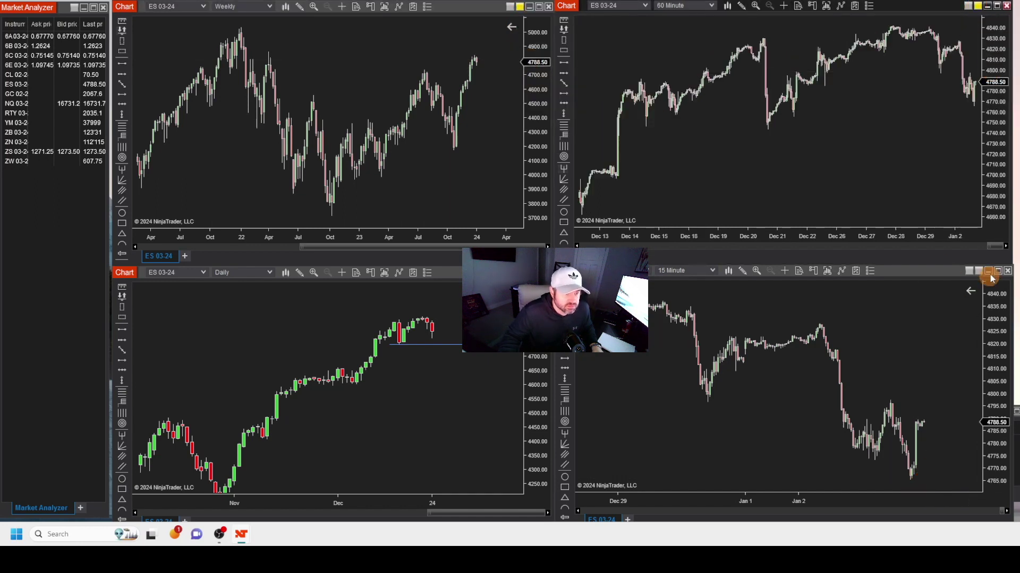
click(978, 272)
click(989, 339)
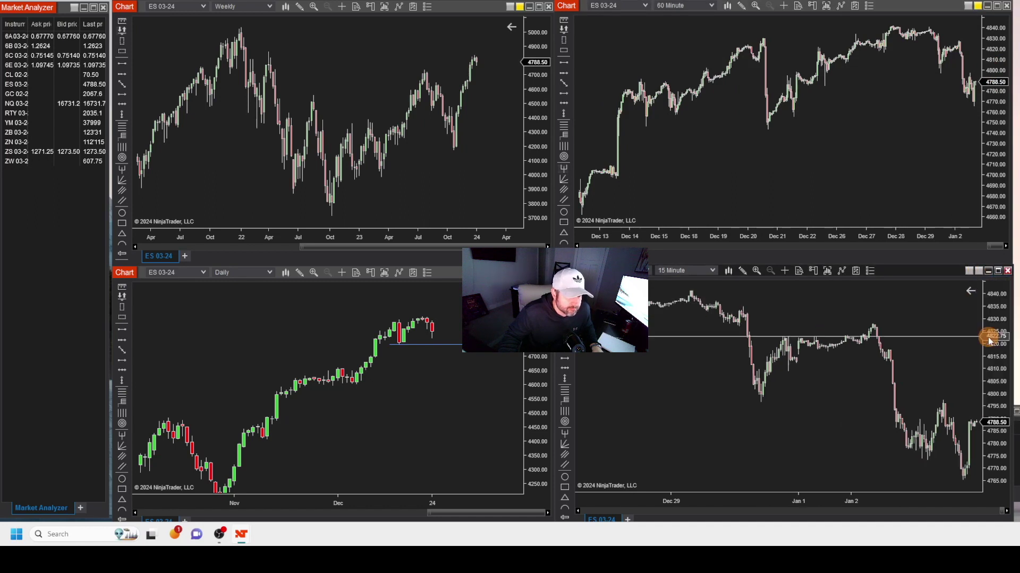
click(520, 273)
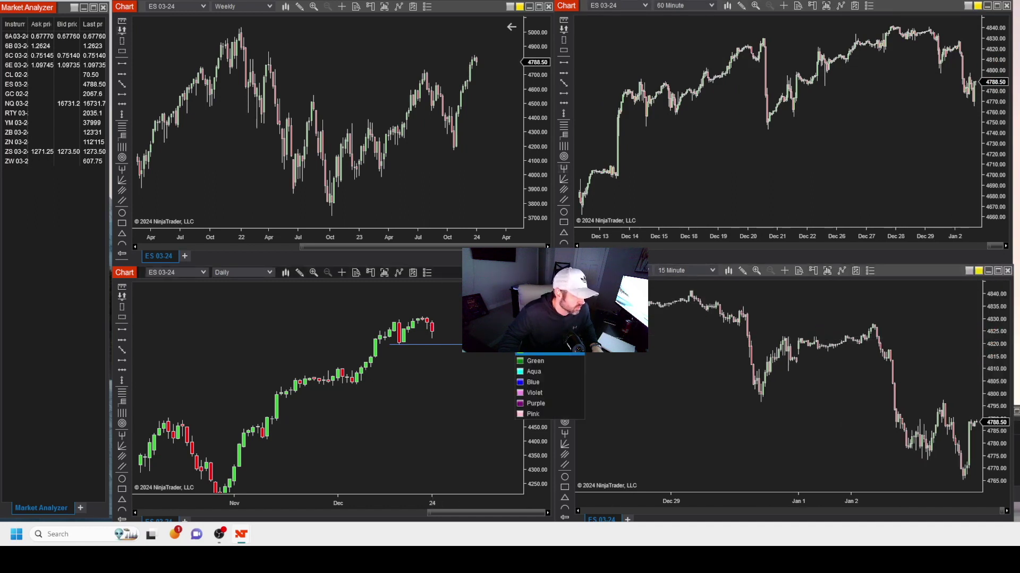
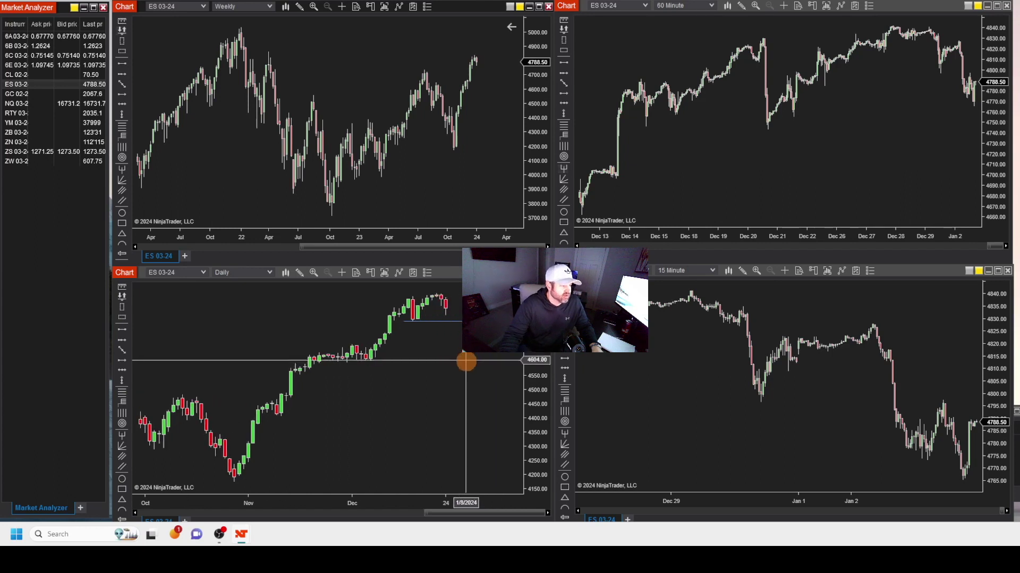
Attach the daily chart's horizontal line to ES 03-24 (All charts) in its drawing object properties
drag(439, 230, 430, 198)
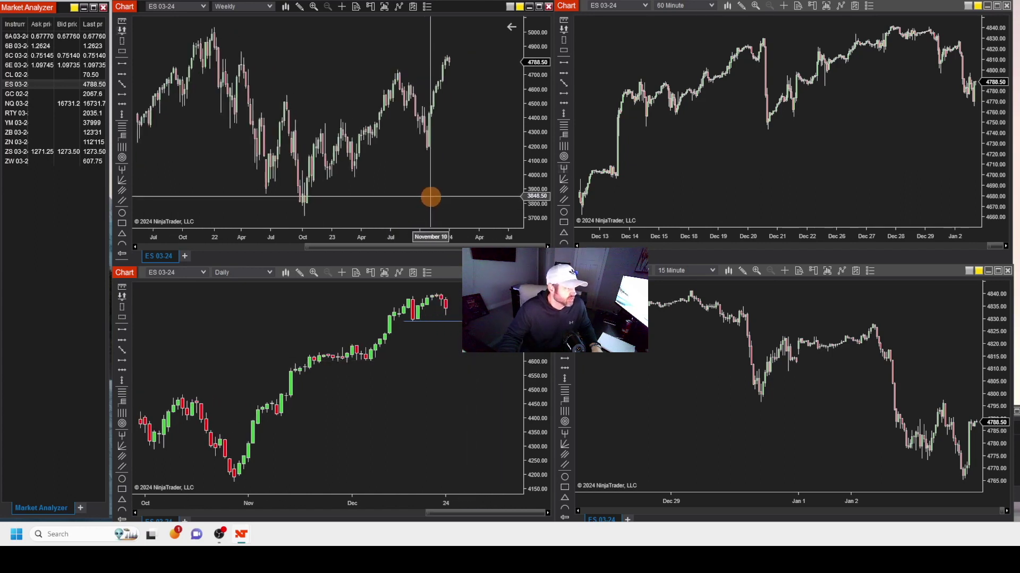
double_click(440, 322)
click(445, 337)
click(441, 360)
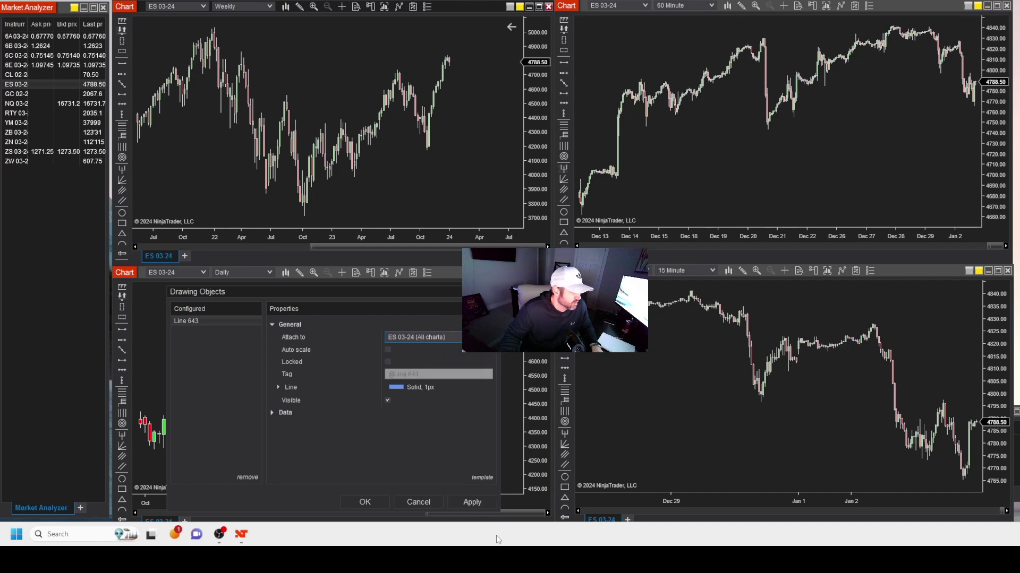
click(473, 502)
click(365, 502)
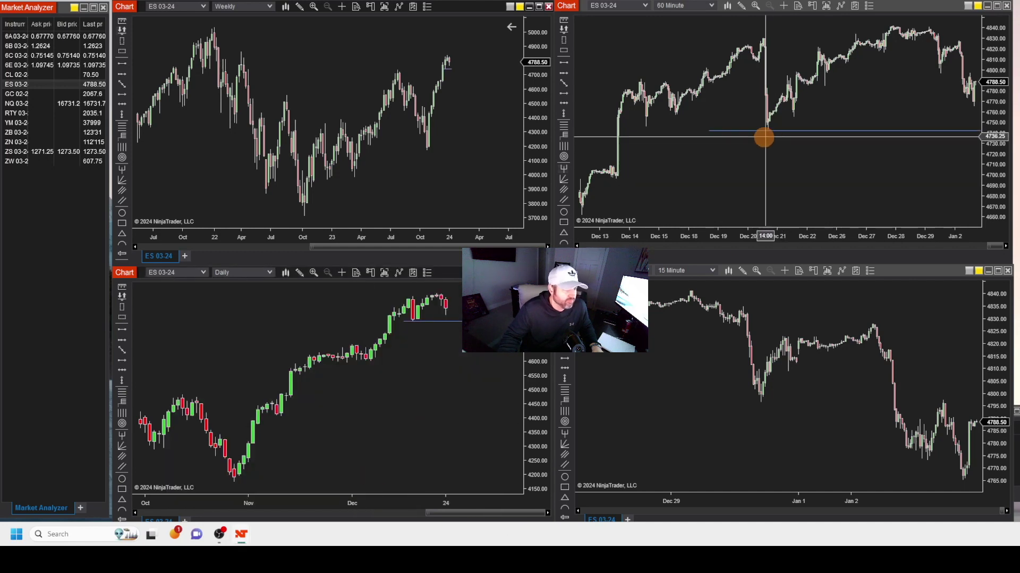
Bring more of the line into view on the 60-minute chart and switch the linked charts to RTY 03-24 from the Market Analyzer
scroll(658, 192, down, 1)
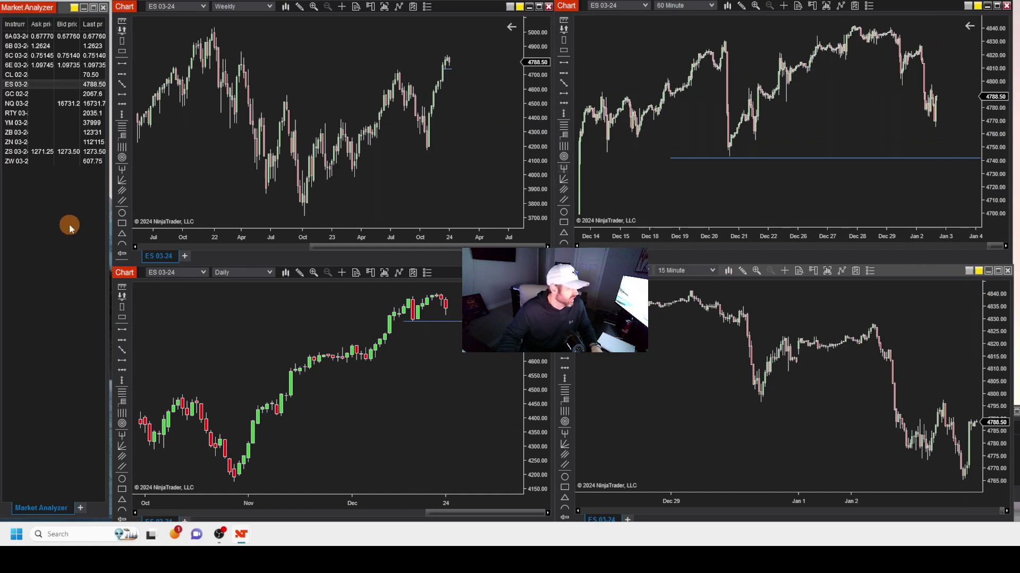
click(16, 113)
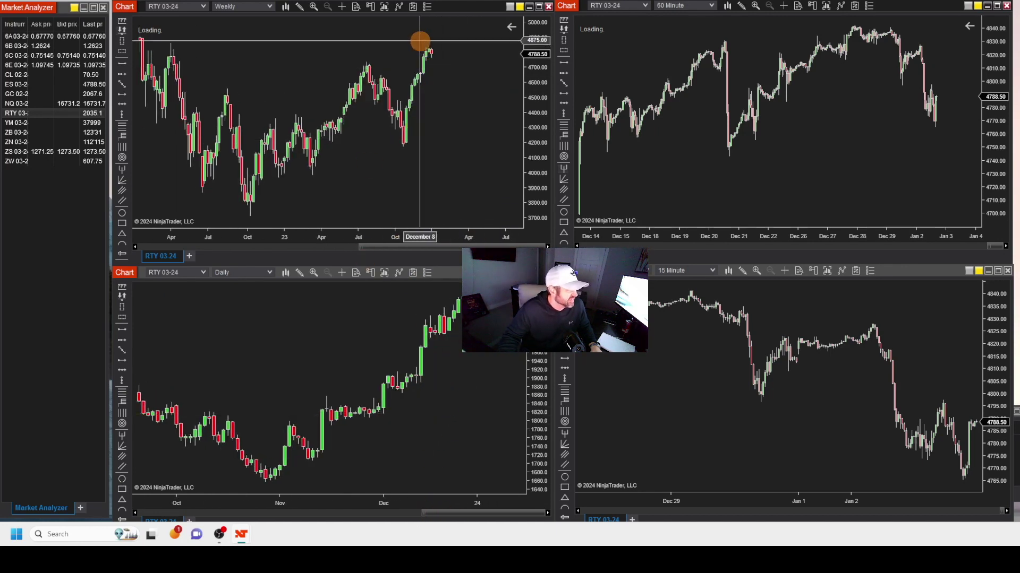
Widen the bar spacing on the 60-minute, 15-minute and daily charts and leave empty space after the latest bars on both intraday charts
drag(891, 236, 855, 193)
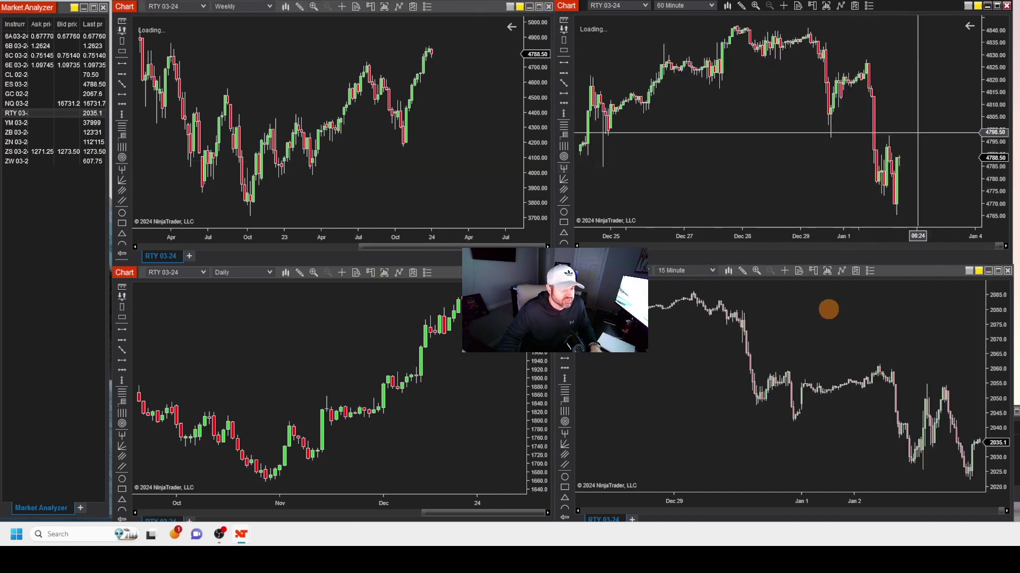
drag(845, 491, 740, 484)
drag(523, 139, 451, 157)
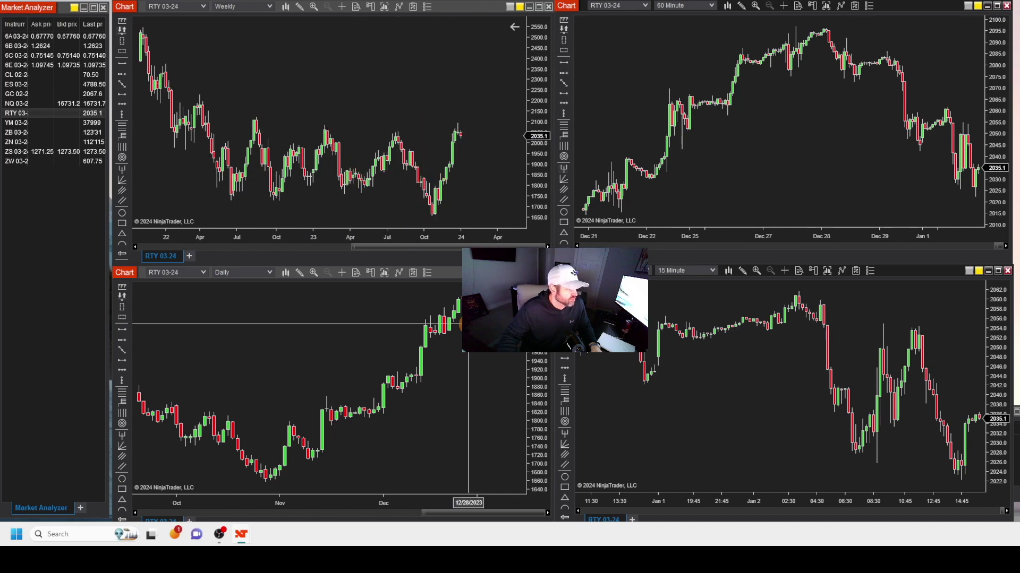
drag(285, 502, 295, 462)
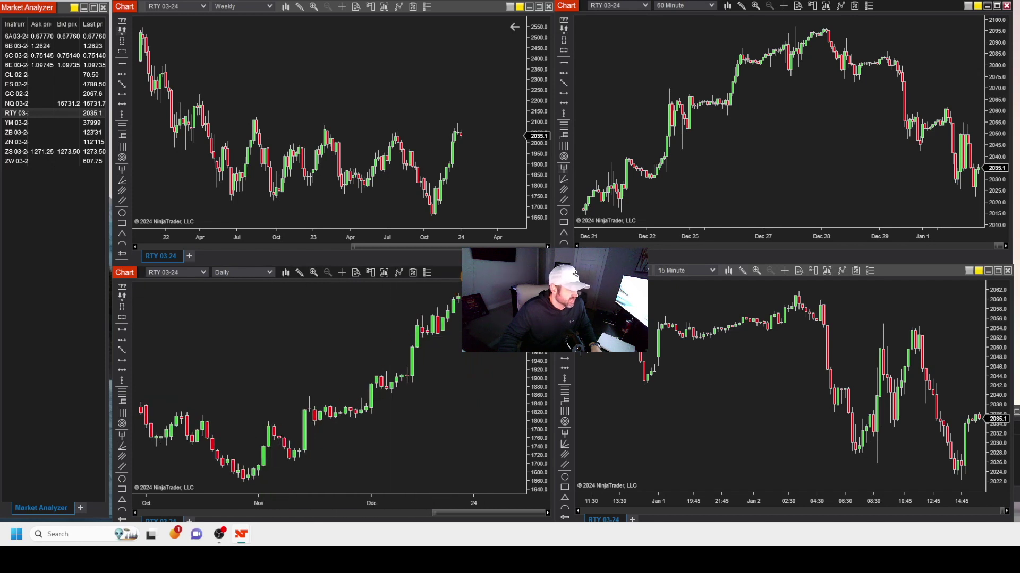
scroll(810, 349, down, 3)
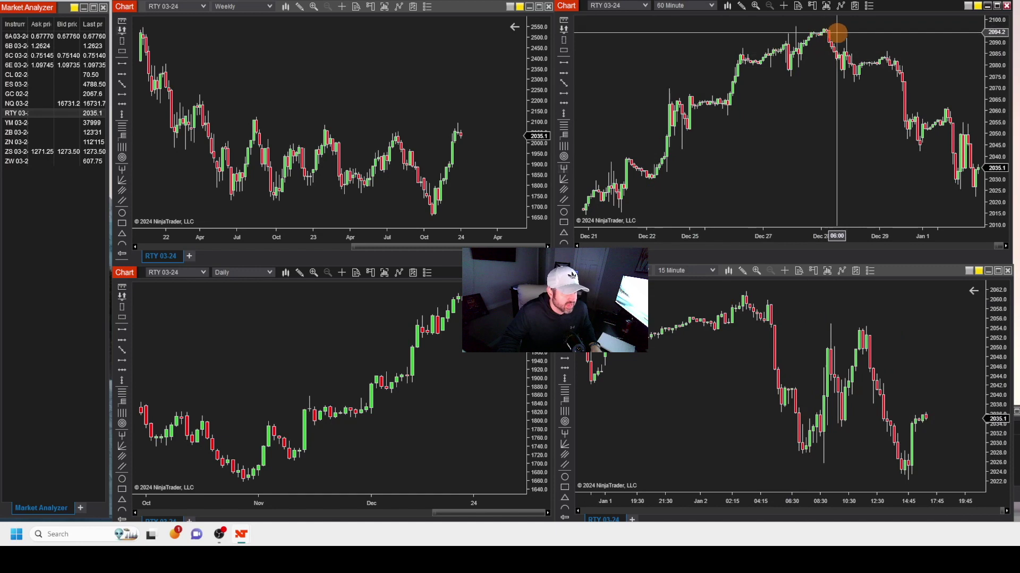
scroll(876, 80, down, 2)
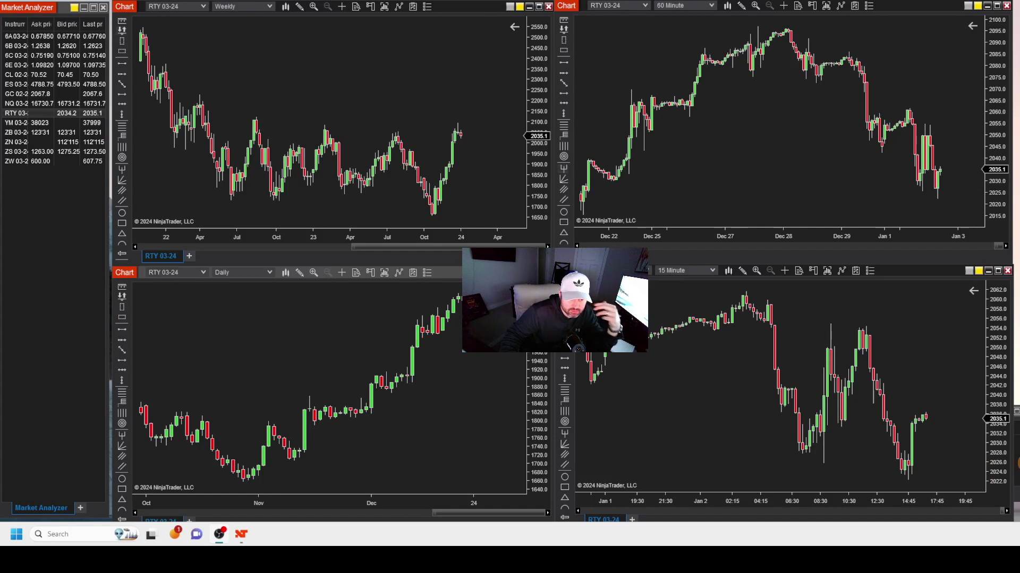
Save the current Untitled 2 workspace under the new name "Quad screen multi time frame" and return to the charts
click(1017, 465)
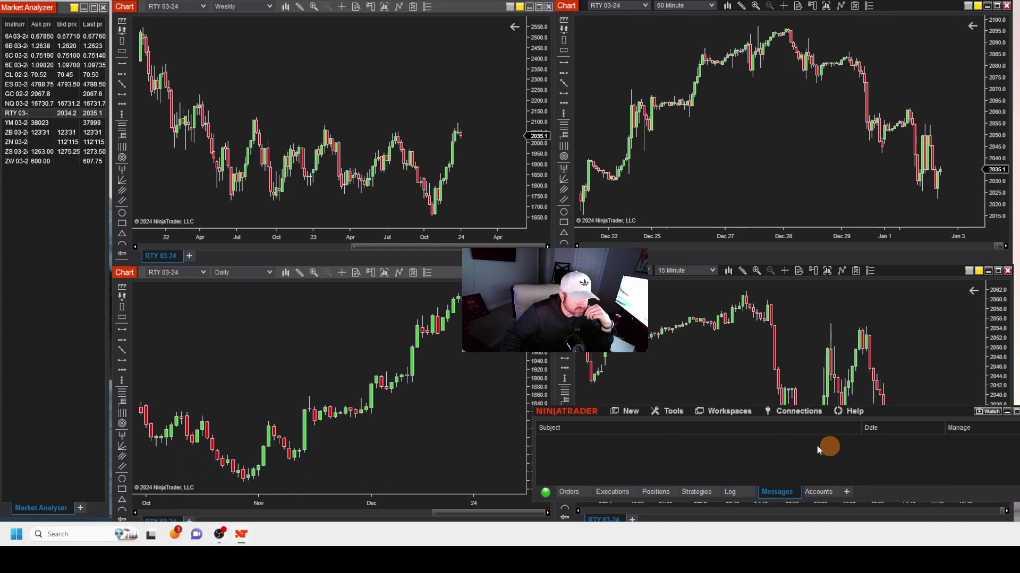
click(717, 415)
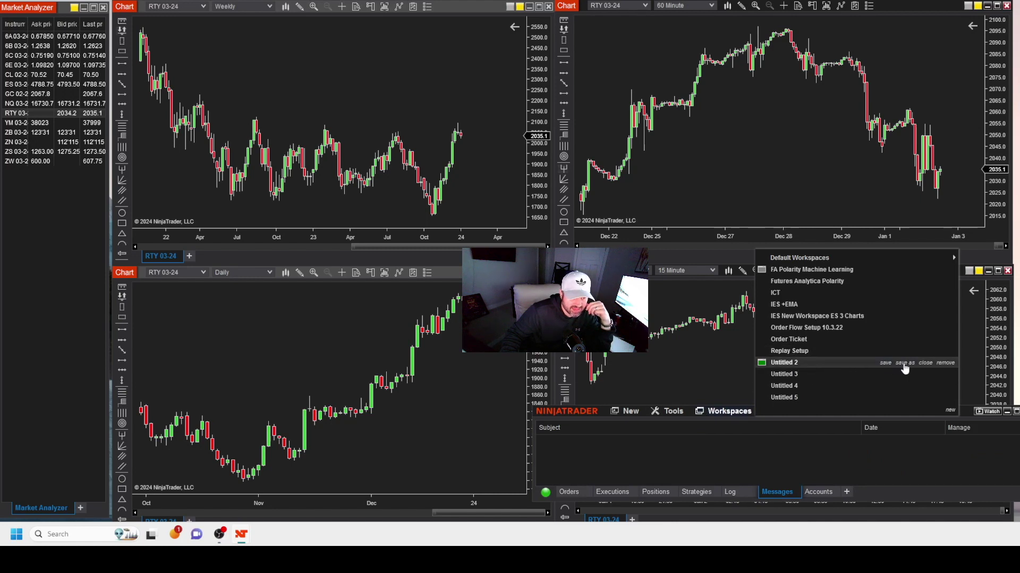
click(904, 365)
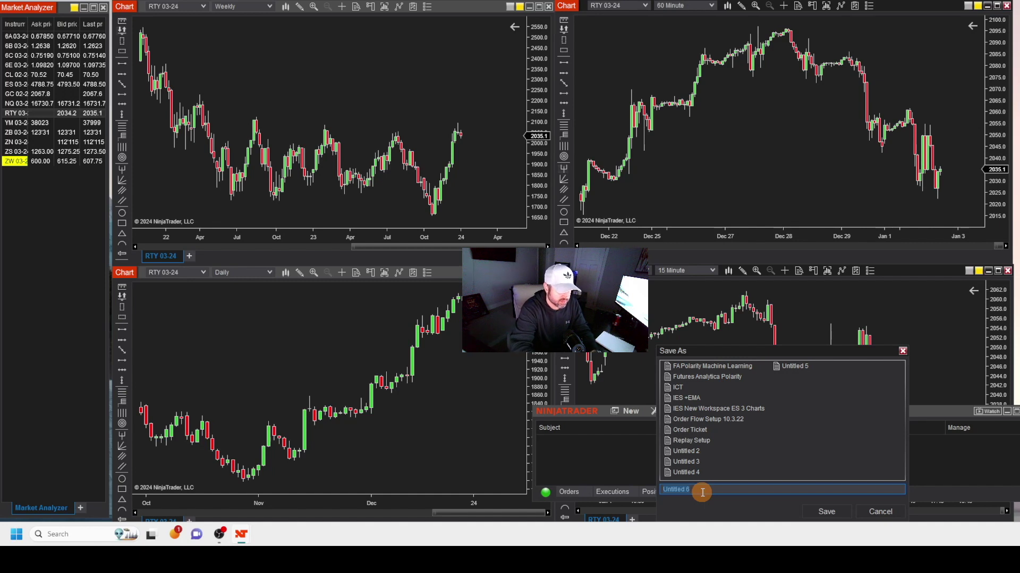
text(Quad screen multi tim)
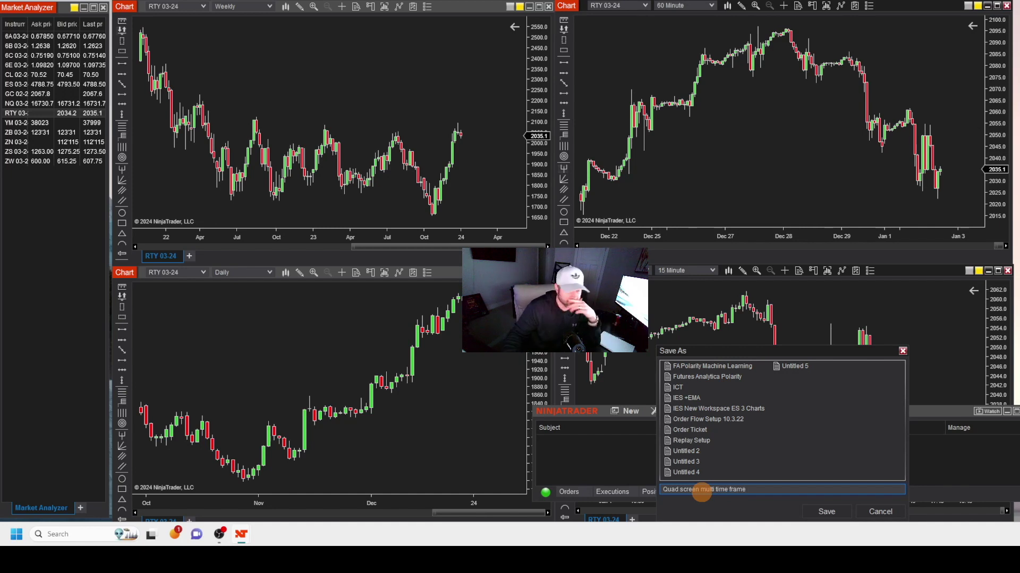
click(823, 511)
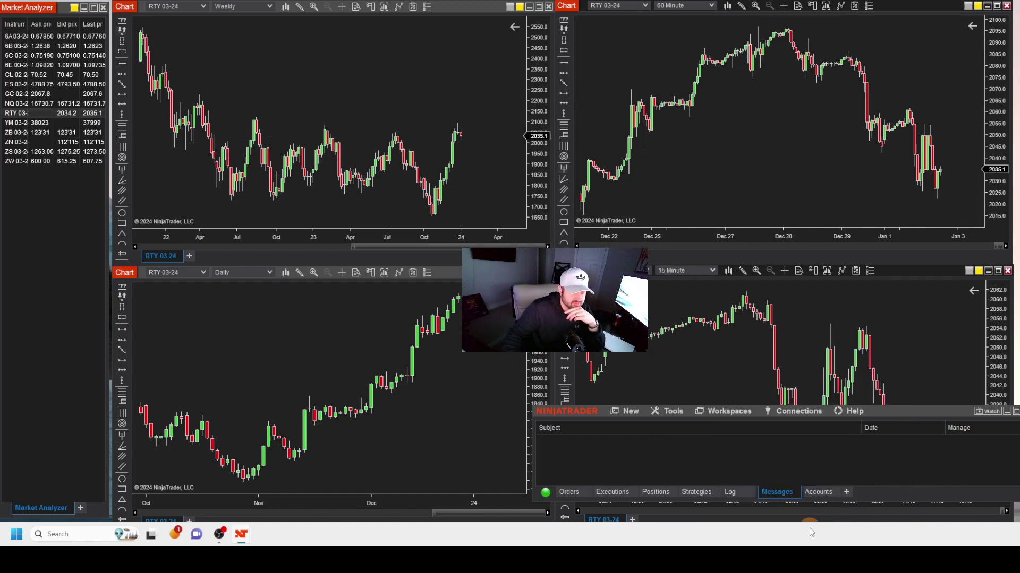
click(934, 351)
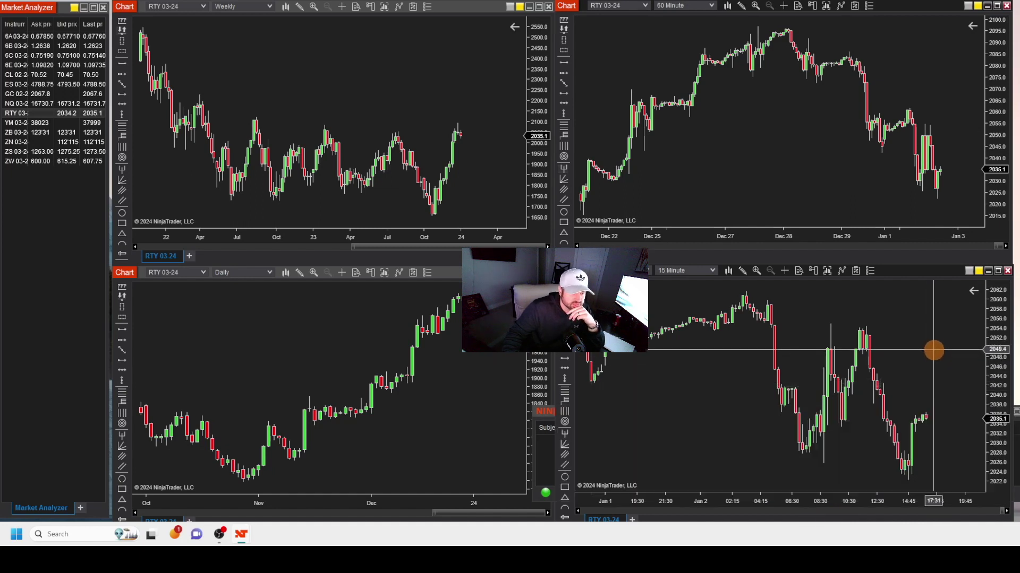